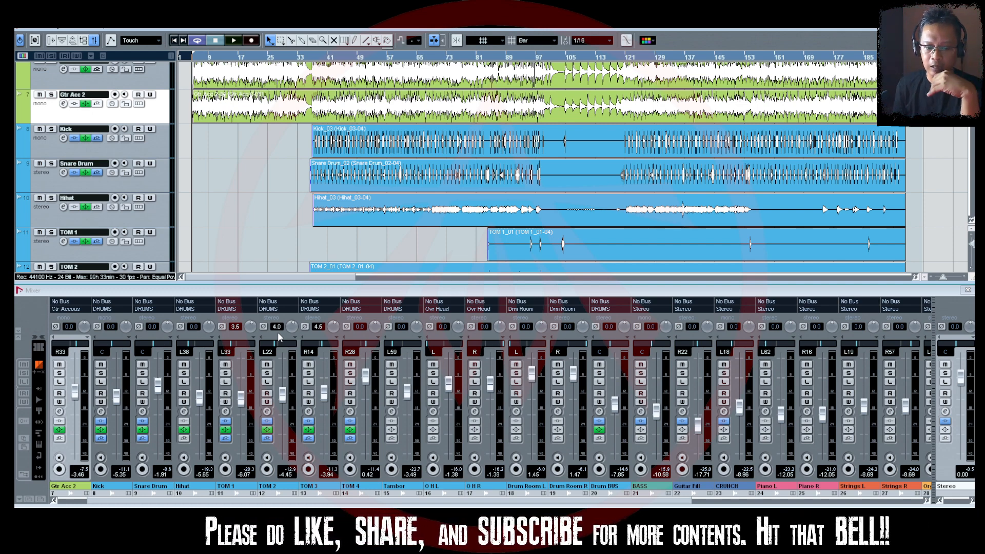
Open the BASS channel's settings and review its C1 gate and CLA Bass inserts, closing each plug-in window.
left_click(640, 412)
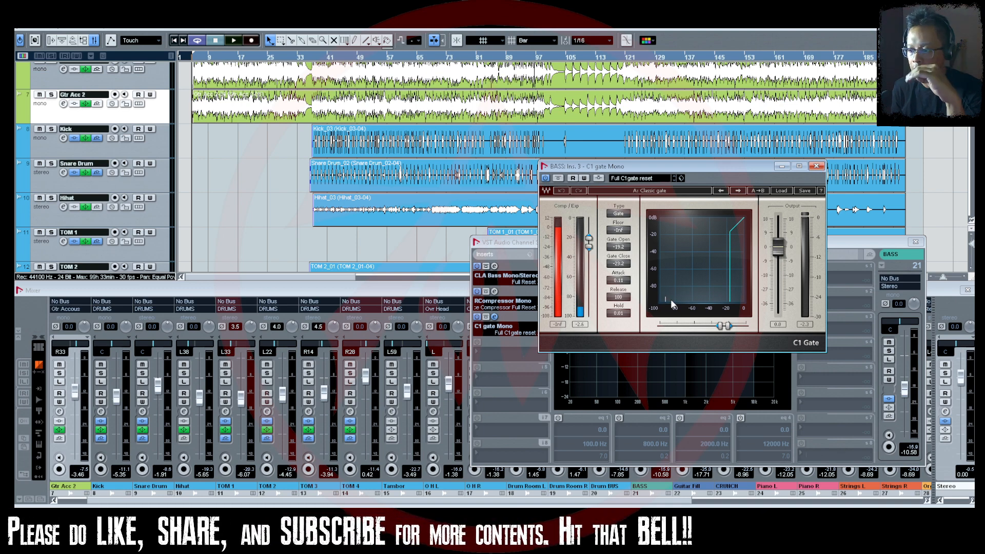
left_click(816, 167)
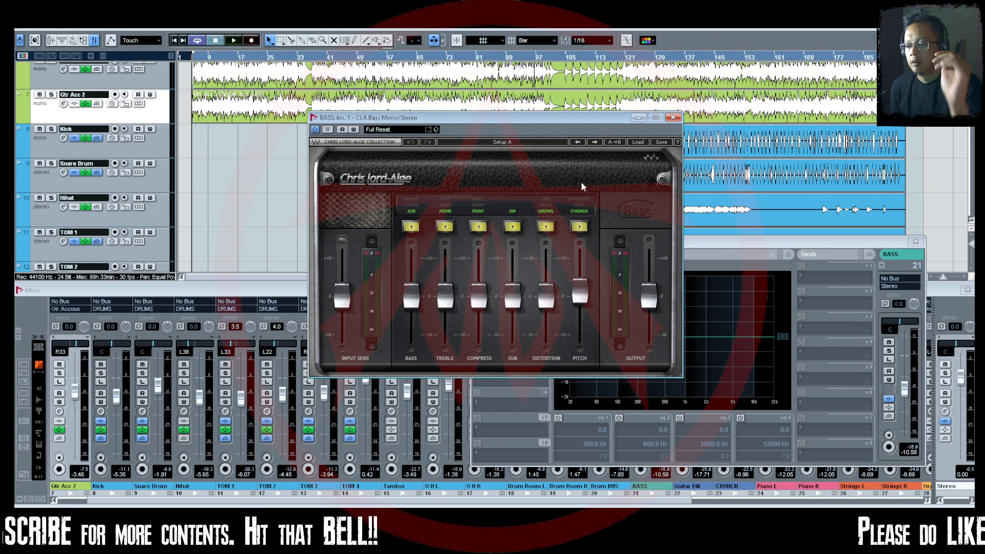
left_click(674, 118)
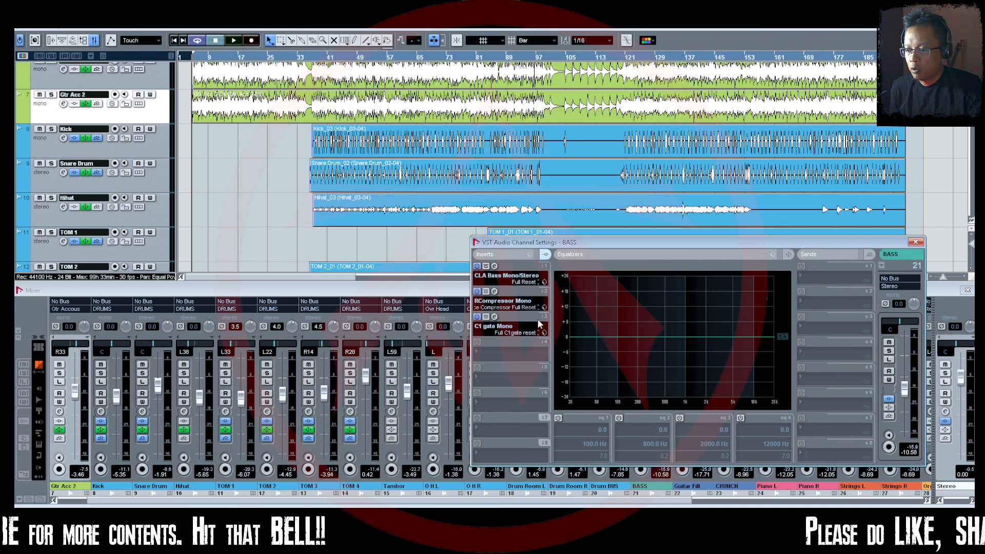
Open the BASS channel's RCompressor insert, activate its side-chain, and move the plug-in window clear of the channel settings.
left_click(495, 291)
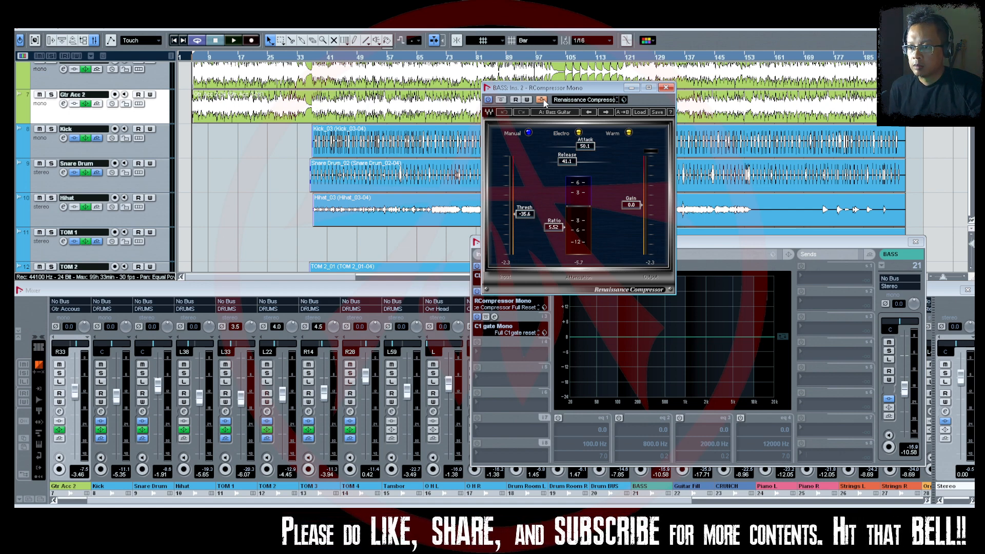
left_click(543, 99)
left_click(543, 99)
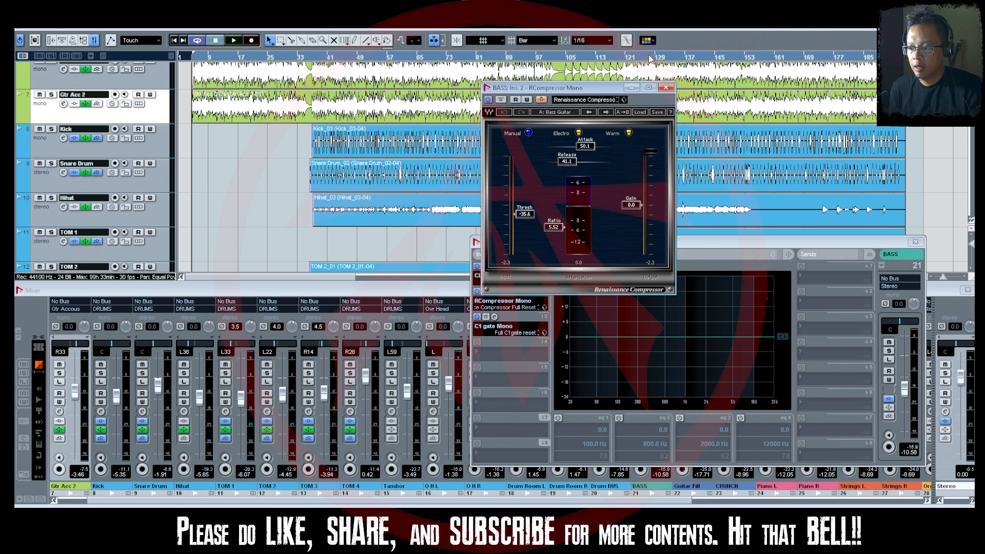
left_click_drag(574, 89, 649, 55)
Open the Kick channel's settings and place the window beside the bass compressor.
left_click(101, 412)
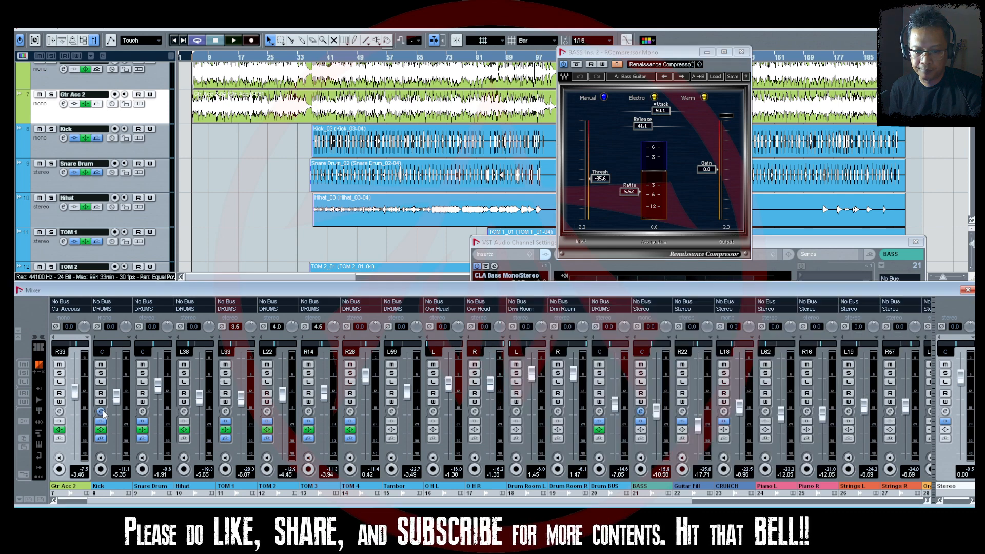
left_click(778, 242)
left_click_drag(778, 243, 379, 60)
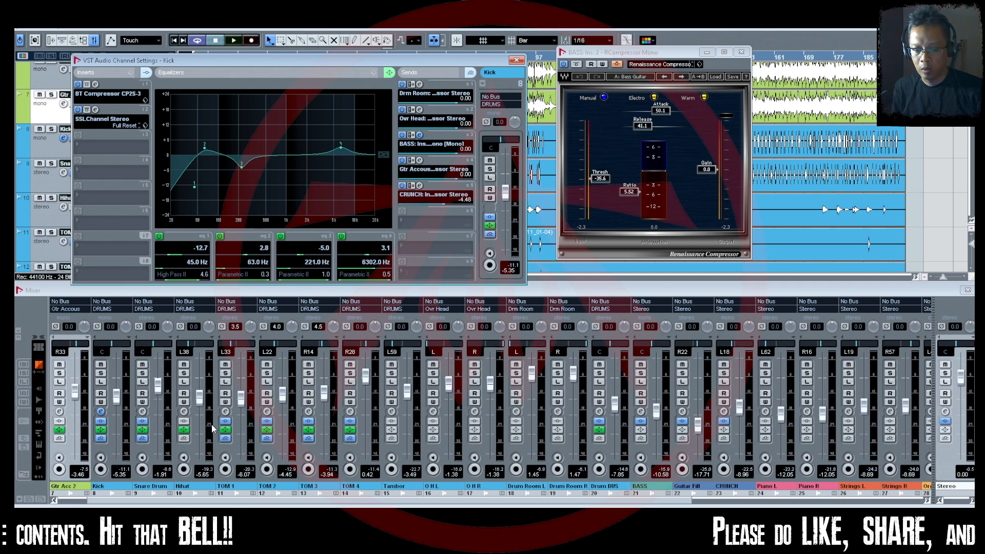
Solo the Kick and BASS channels and start playback from where the drum tracks enter.
left_click(101, 373)
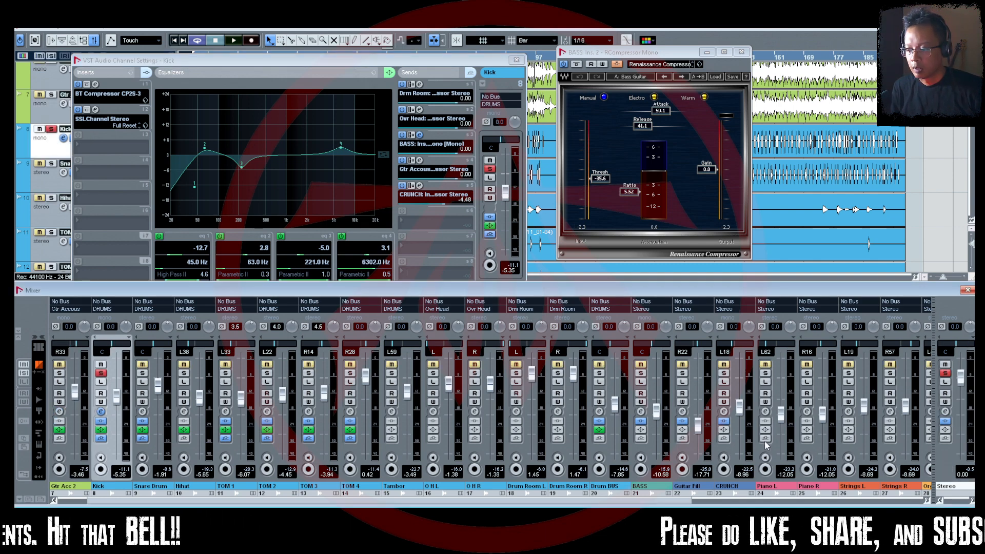
left_click(641, 373, "ctrl")
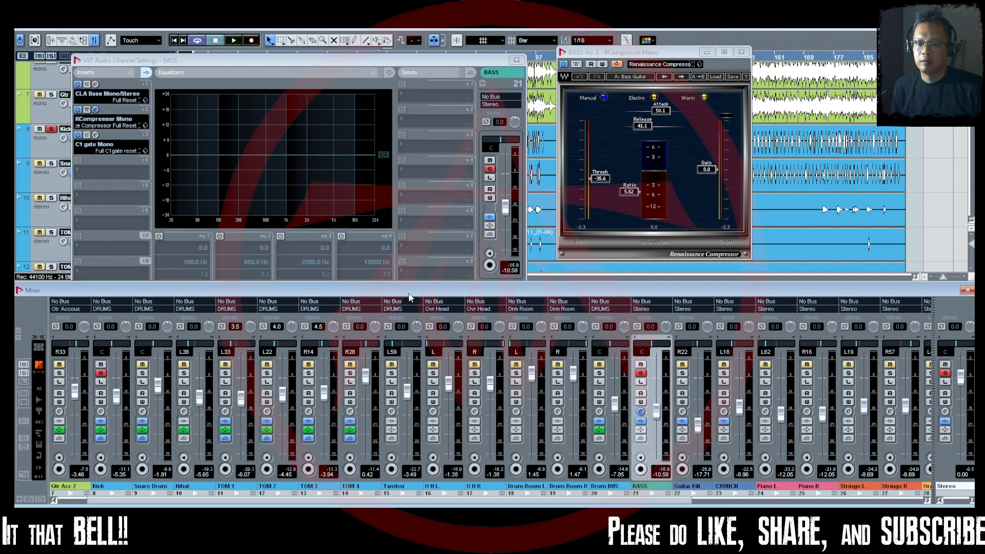
left_click_drag(405, 64, 382, 188)
scroll(315, 109, "down", 2)
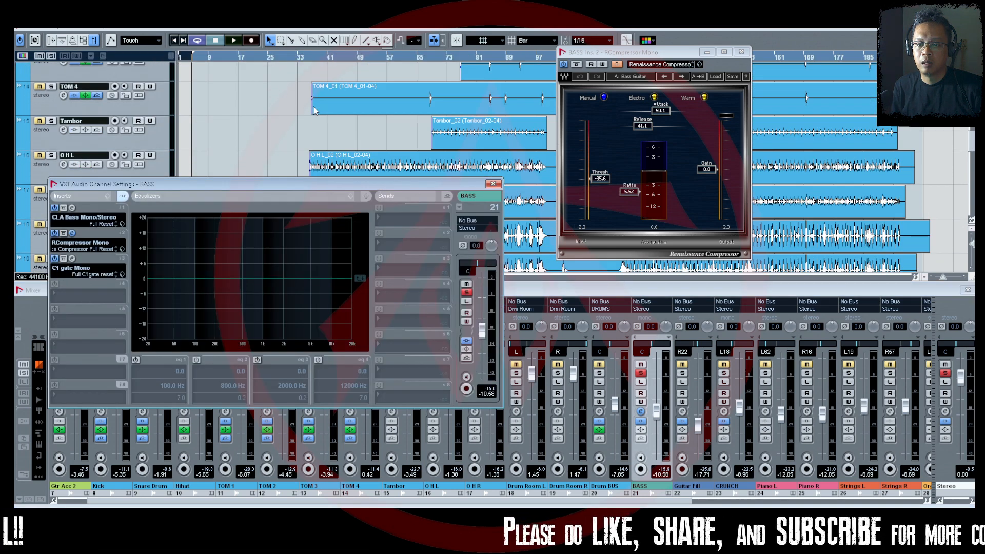
left_click(310, 58)
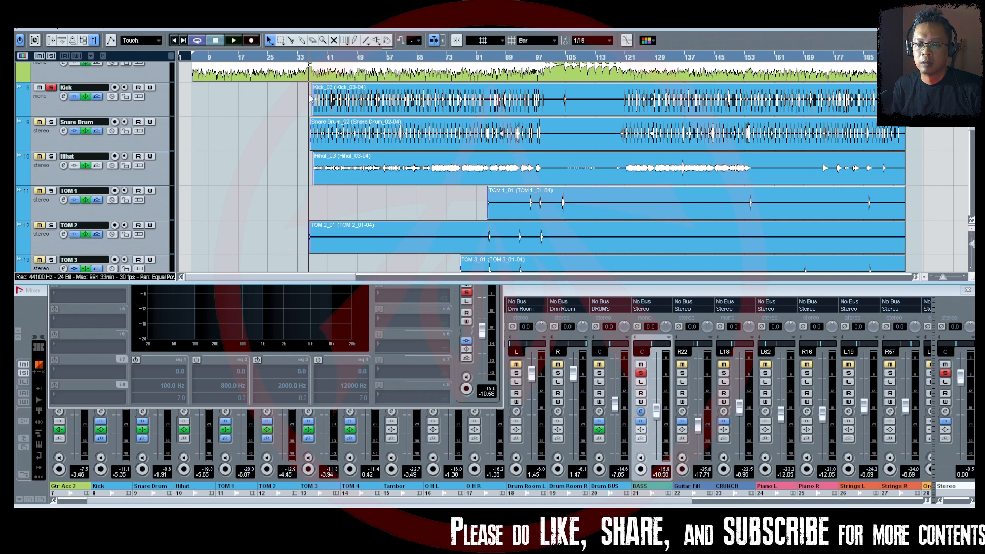
key("space")
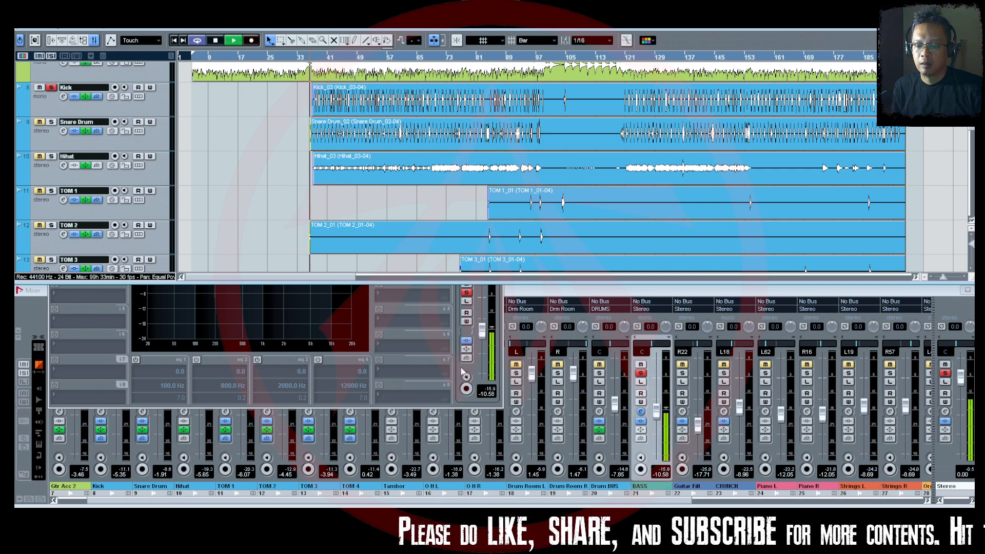
Show the BASS channel's RCompressor and the Kick channel's settings side by side while the song plays.
left_click(465, 373)
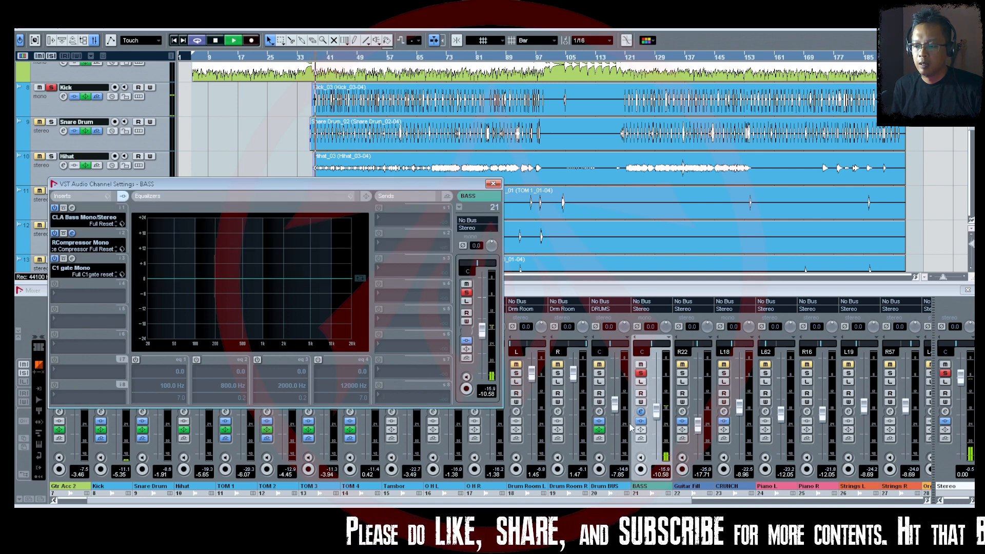
left_click(71, 233)
left_click(494, 184)
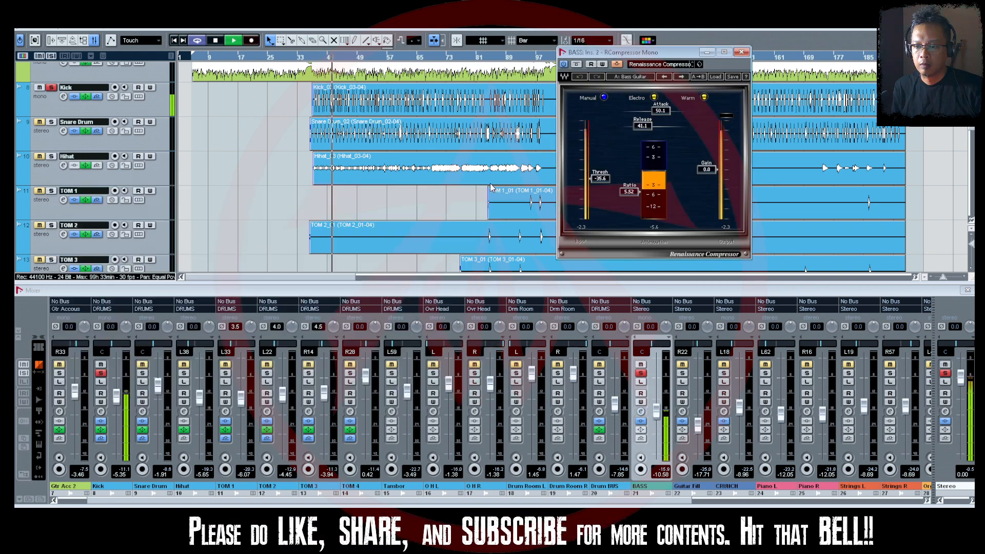
left_click(101, 412)
left_click_drag(259, 180, 253, 55)
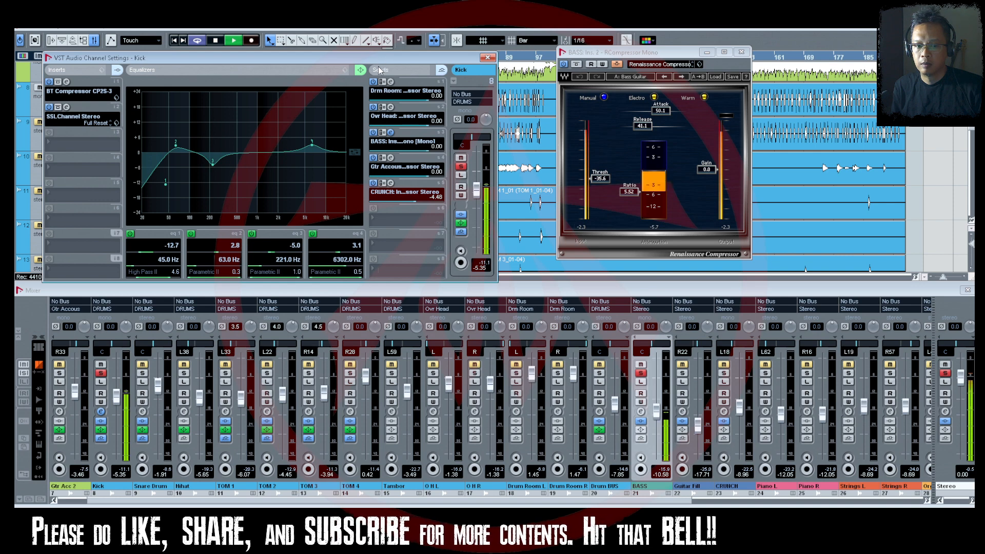
left_click_drag(383, 58, 372, 71)
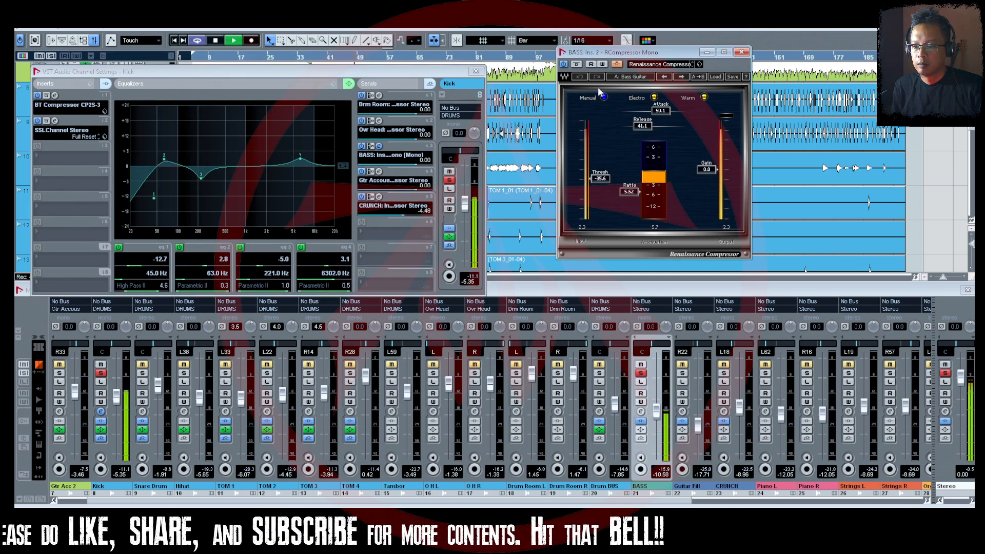
left_click_drag(679, 53, 613, 87)
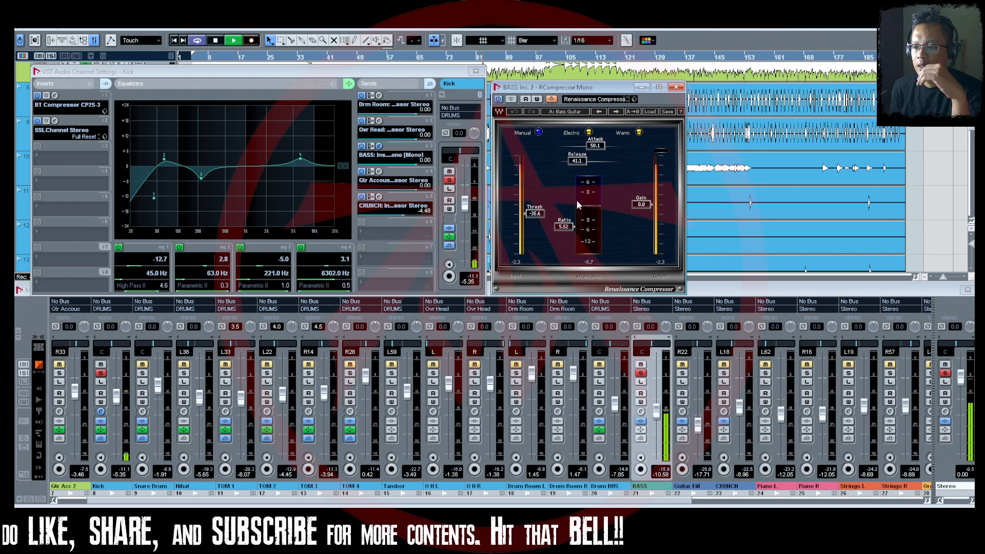
Toggle the bass compressor's side-chain, disable the Kick's send feeding that compressor, and stop playback.
left_click(552, 99)
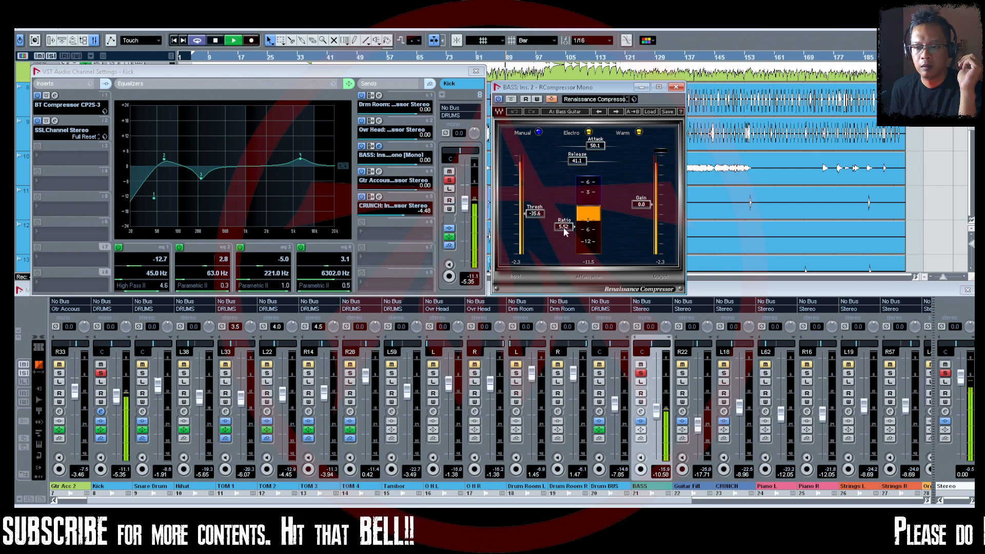
left_click(362, 147)
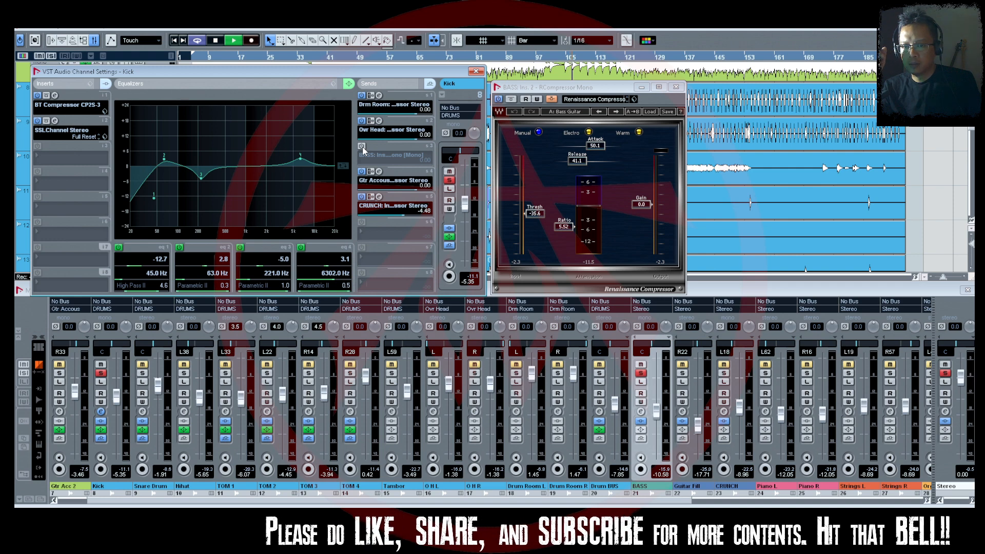
key("space")
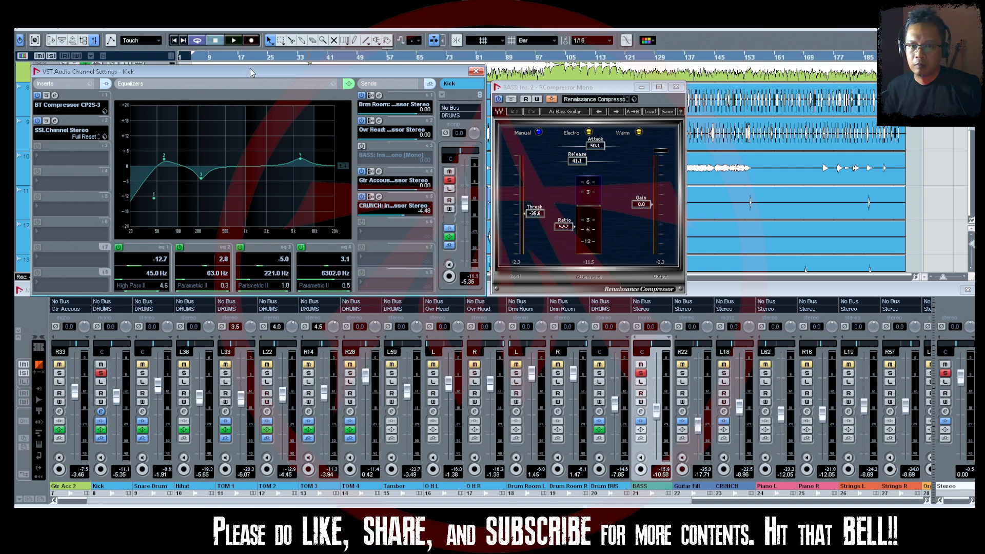
Turn off cycle playback, restart playback, and bring up the Kick channel's settings.
left_click(197, 44)
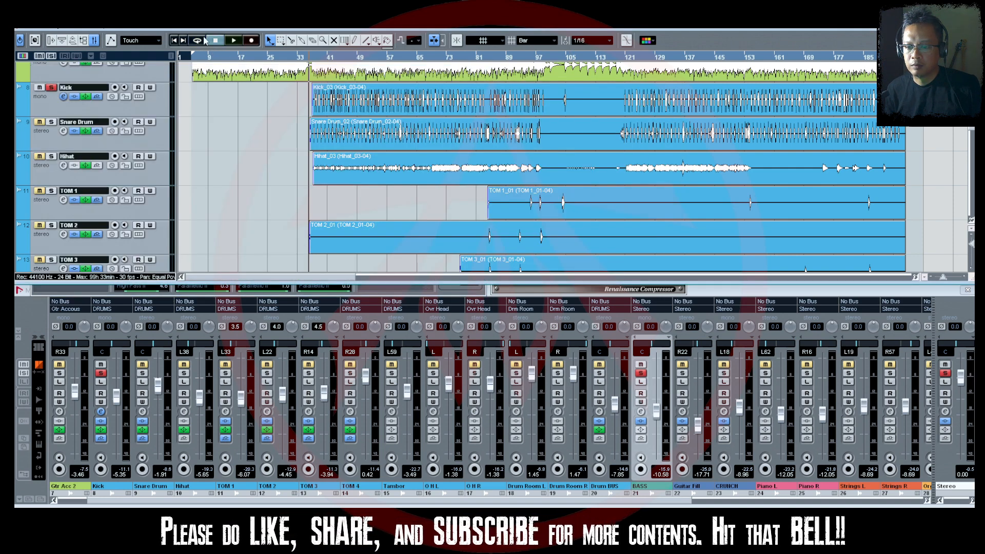
key("space")
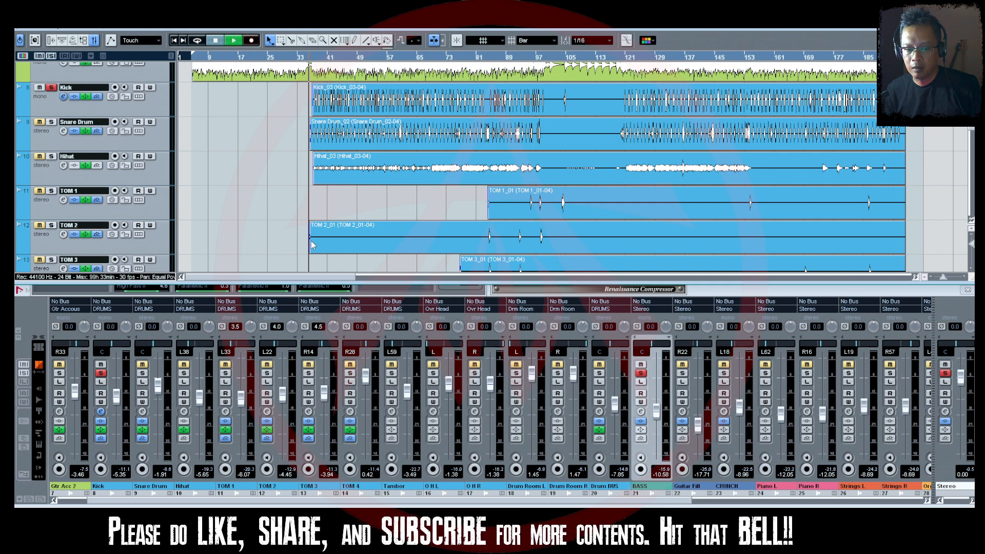
left_click(101, 412)
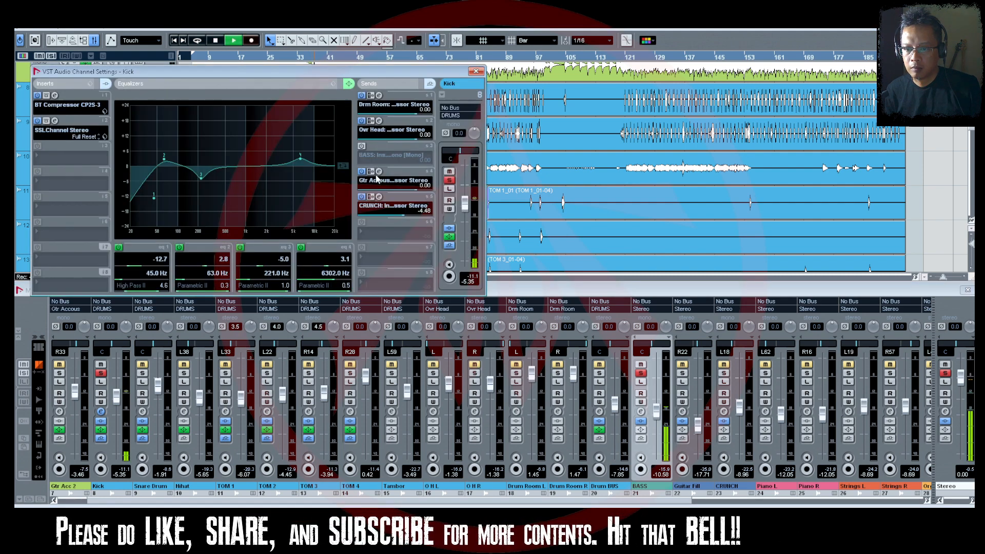
Enable the Kick's send to the BASS compressor and open that compressor from the send slot.
left_click(362, 146)
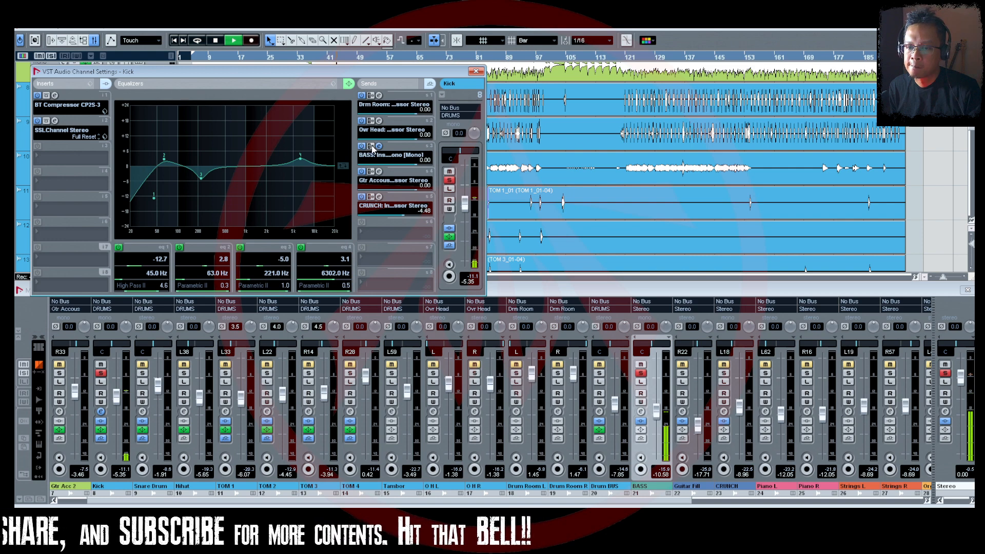
left_click(380, 146)
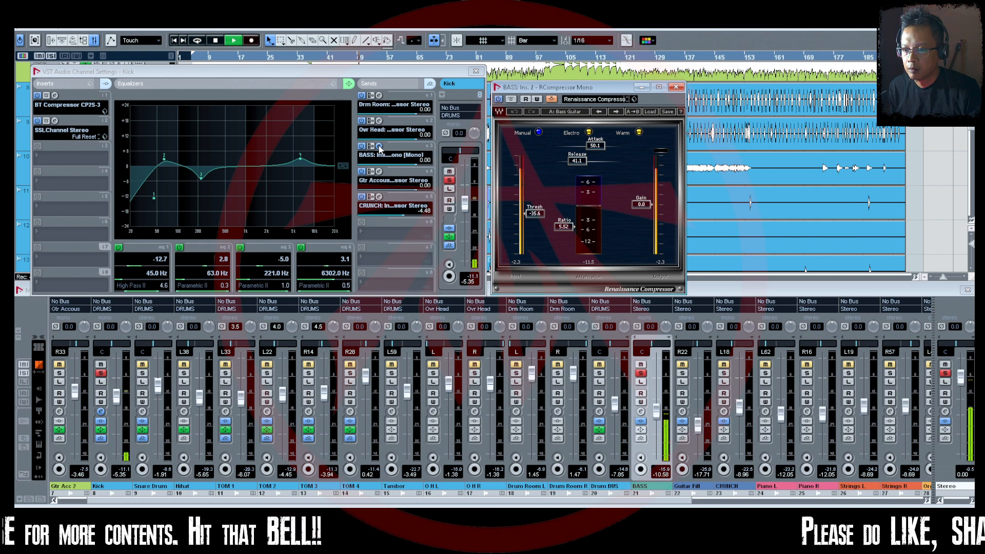
left_click(380, 149)
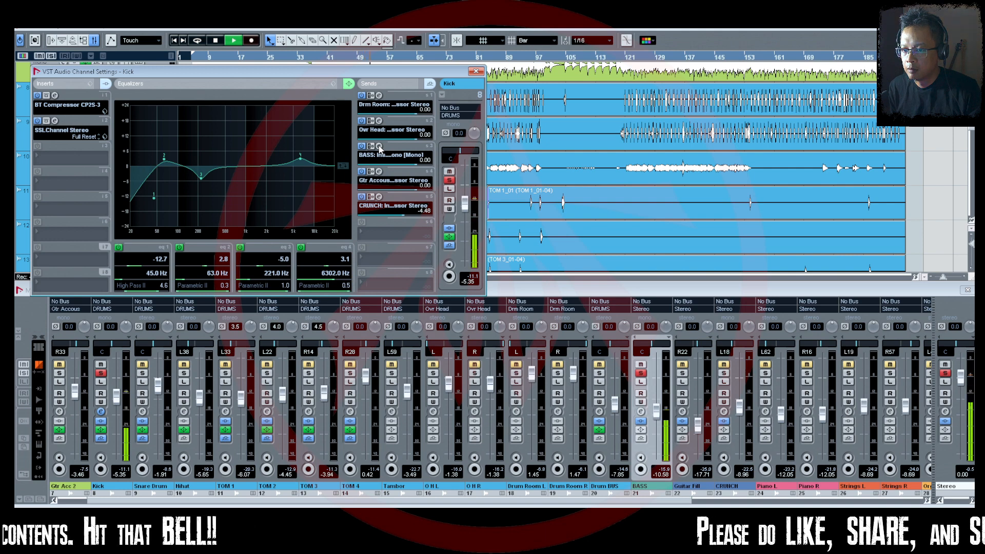
left_click(380, 148)
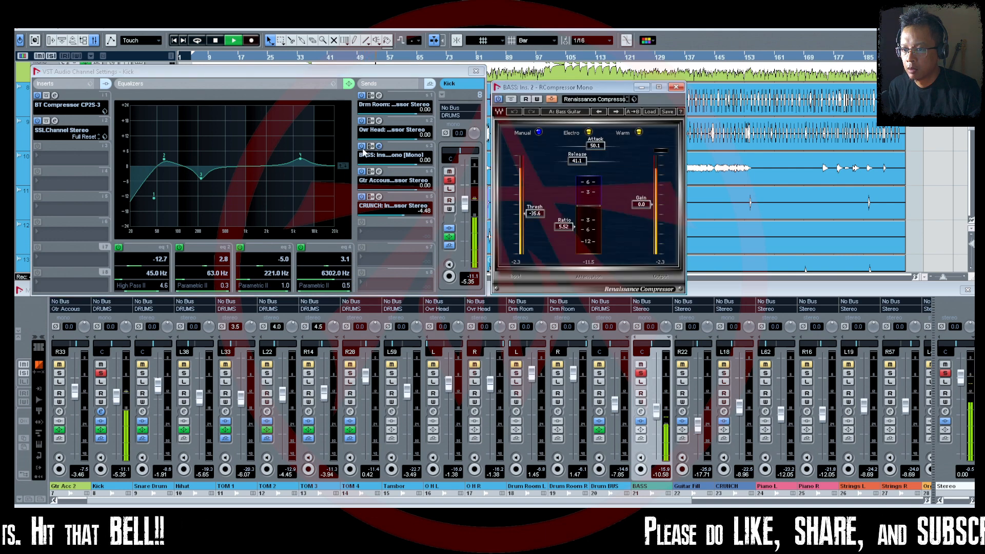
Compare the bass with the Kick's side-chain send switched off and back on, and stop playback.
left_click(362, 147)
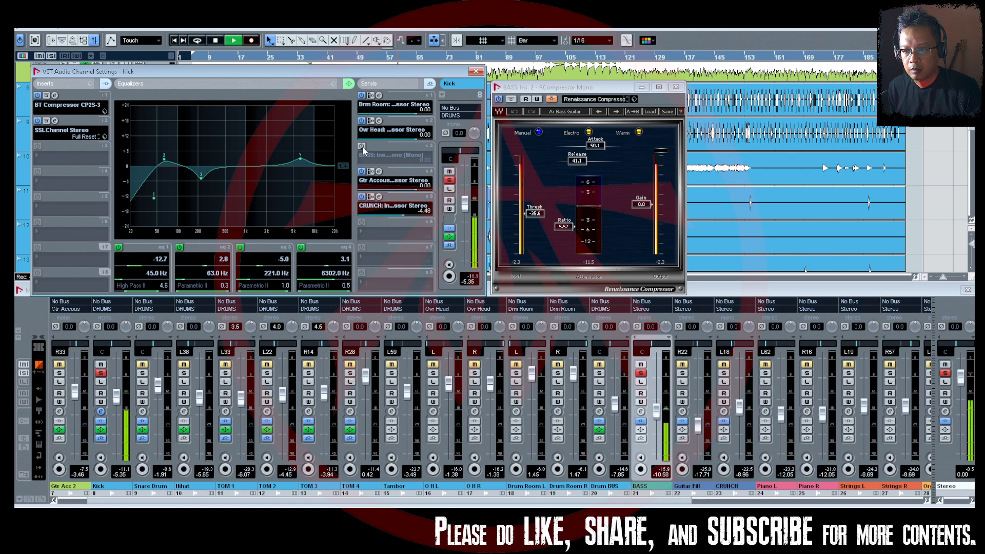
left_click(362, 147)
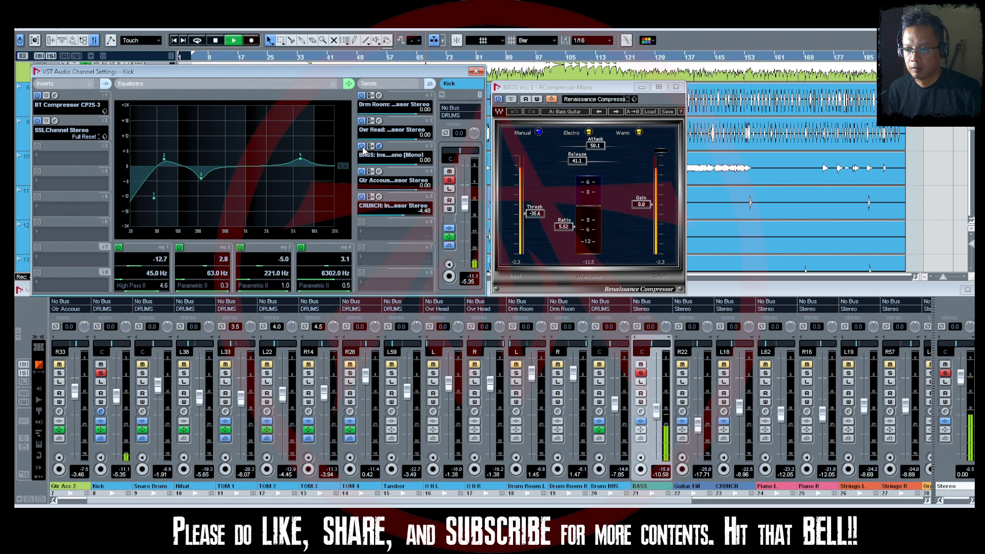
key("space")
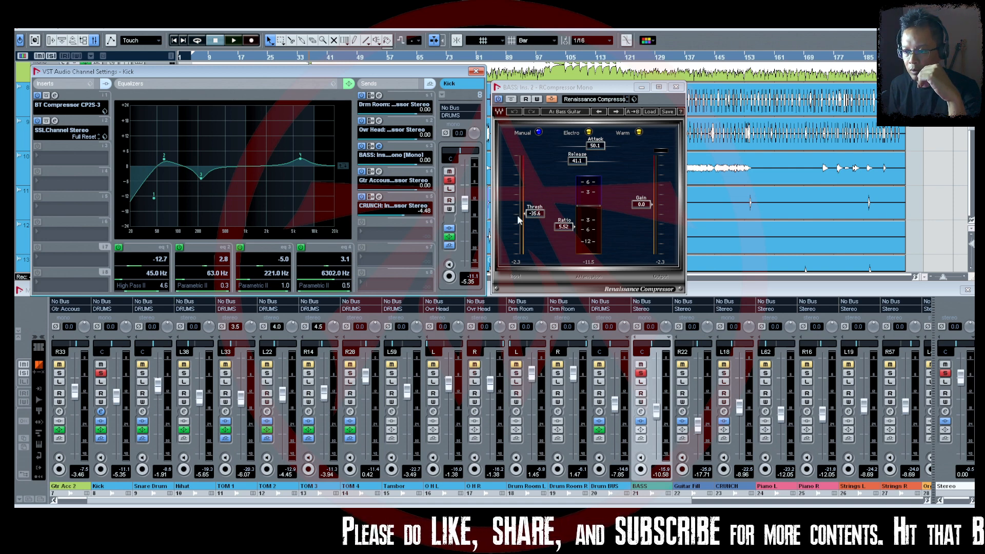
Move the compressor window aside, lower the Kick's send to the Gtr Accous compressor to -58.3, and resume playback.
left_click(593, 90)
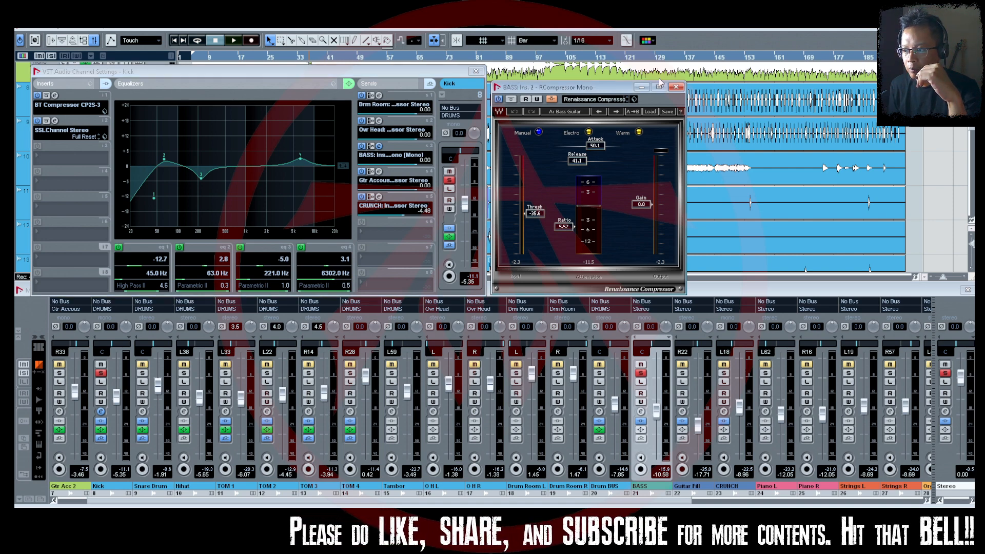
left_click_drag(667, 91, 773, 93)
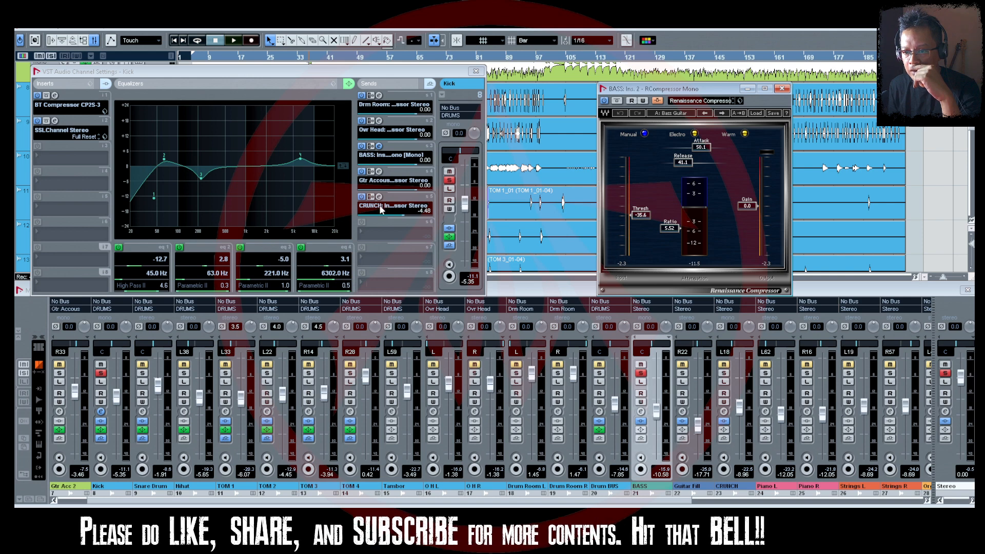
left_click(418, 194)
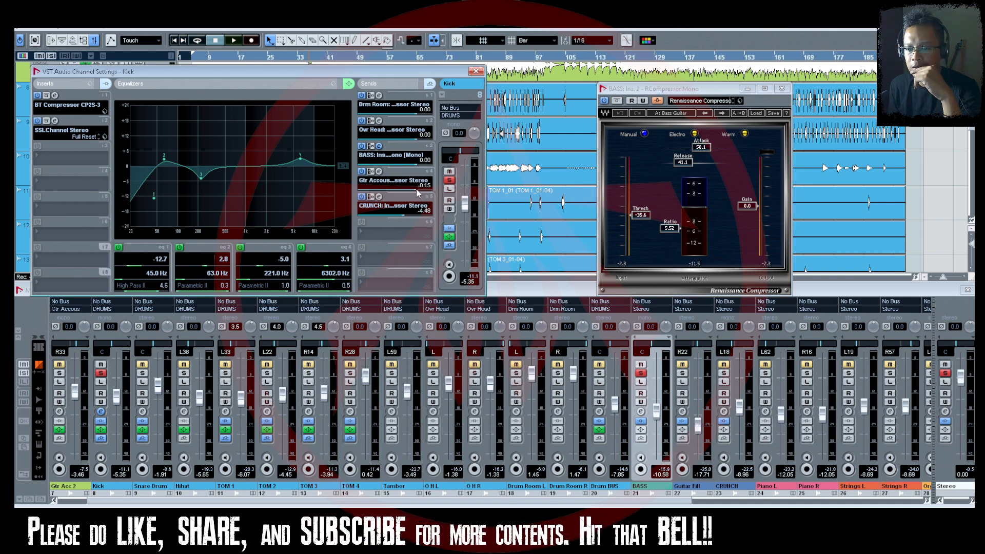
left_click_drag(401, 193, 354, 189)
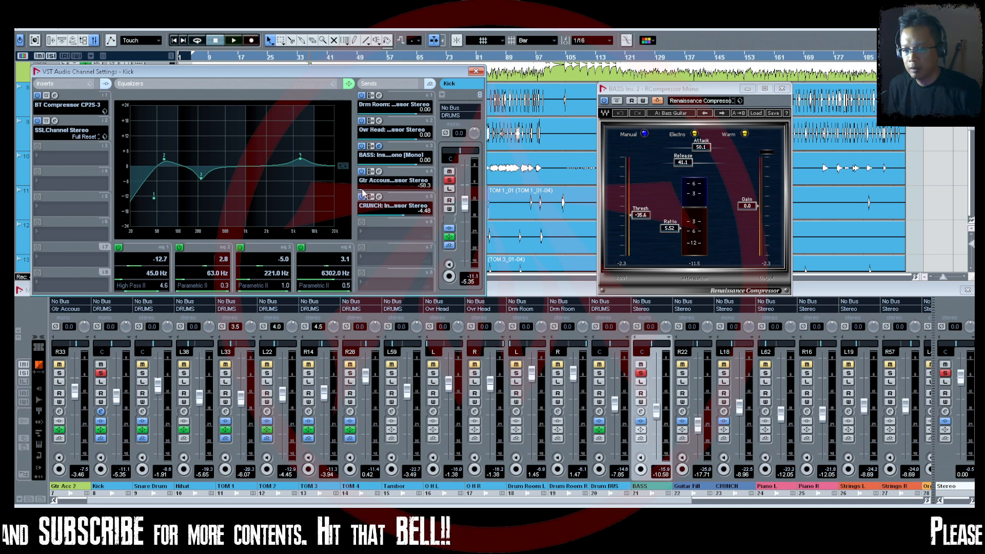
key("space")
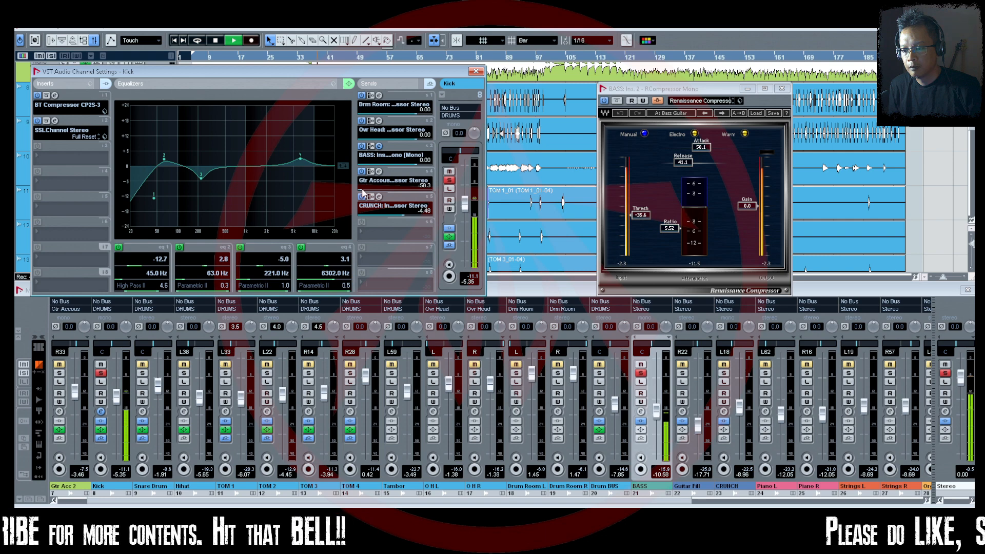
Reset the Kick's Gtr Accous send to 0.00, and audition its BASS send at -∞ and -10.11 before returning it to 0.00.
left_click_drag(362, 190, 357, 191)
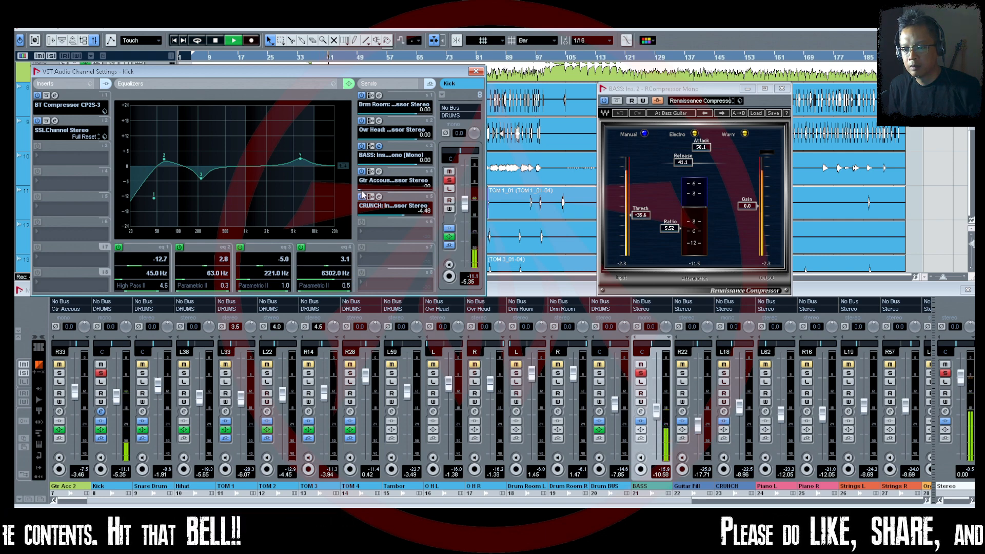
left_click(361, 190, "ctrl")
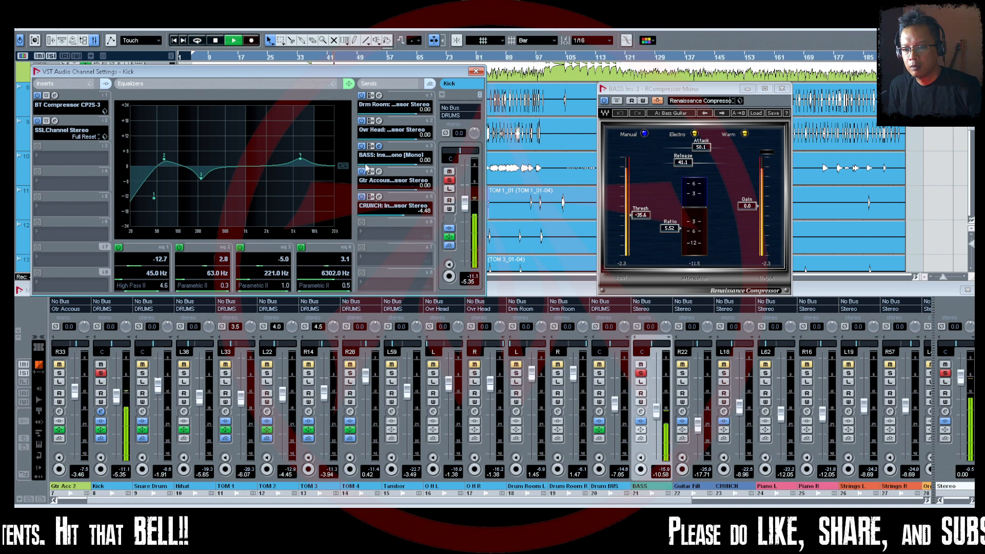
left_click_drag(367, 167, 357, 166)
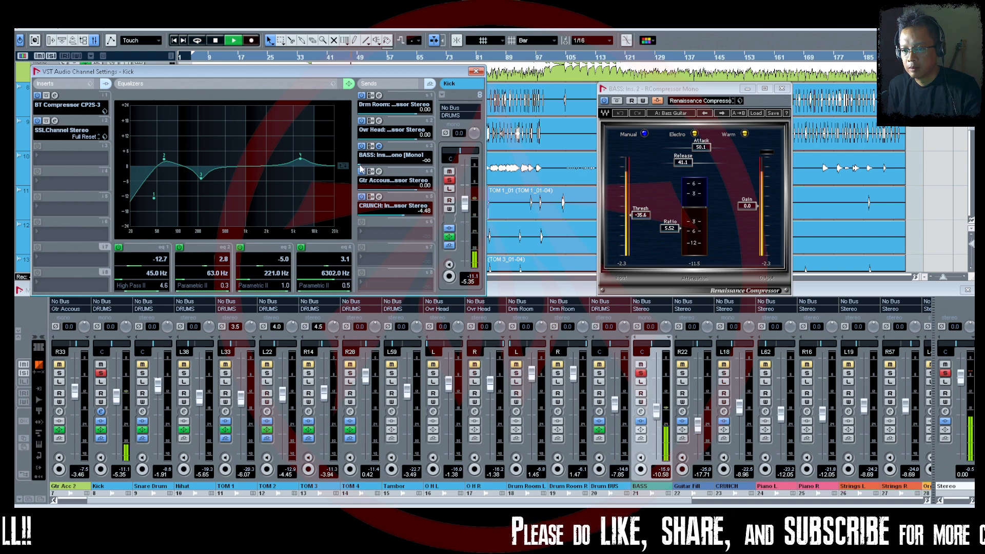
left_click_drag(360, 167, 392, 166)
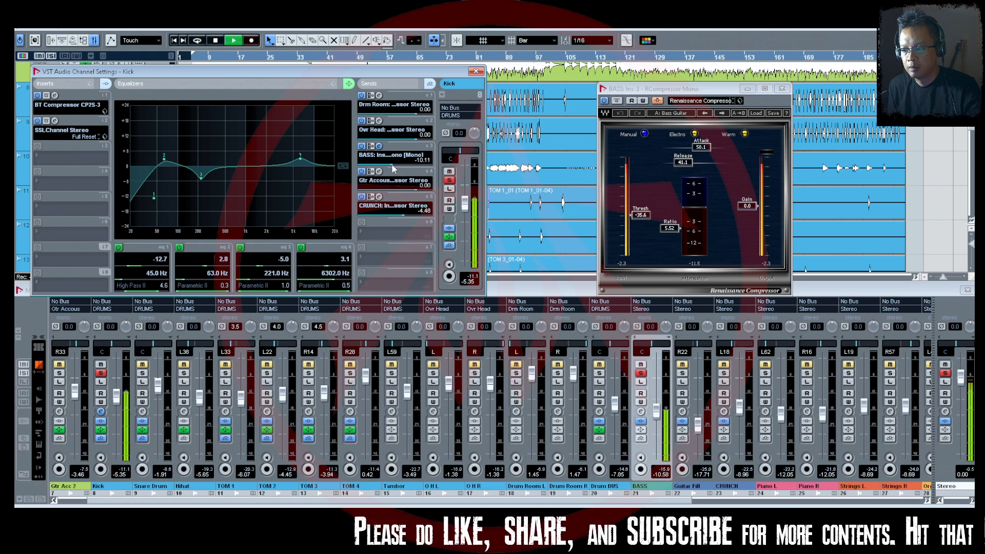
left_click(412, 164, "ctrl")
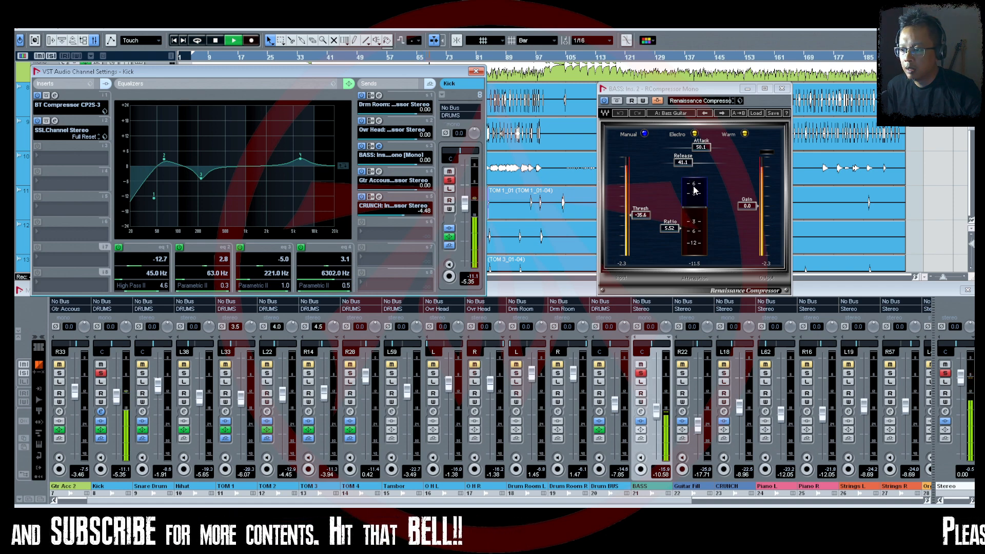
Restart playback, audition the bass compressor at thresholds including -54.1 and -2.2, and set the threshold to -34.8 with playback stopped.
key("space")
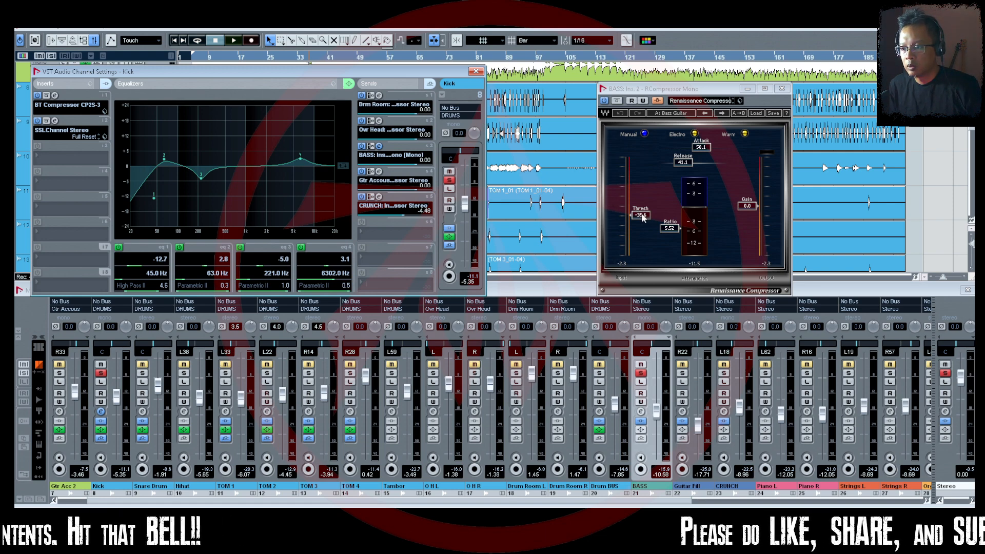
key("space")
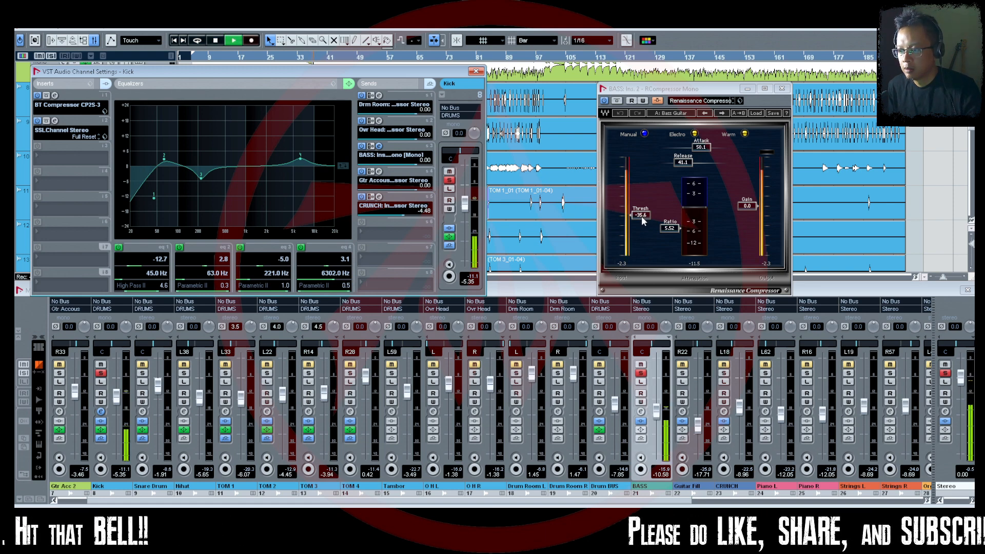
left_click_drag(640, 216, 640, 247)
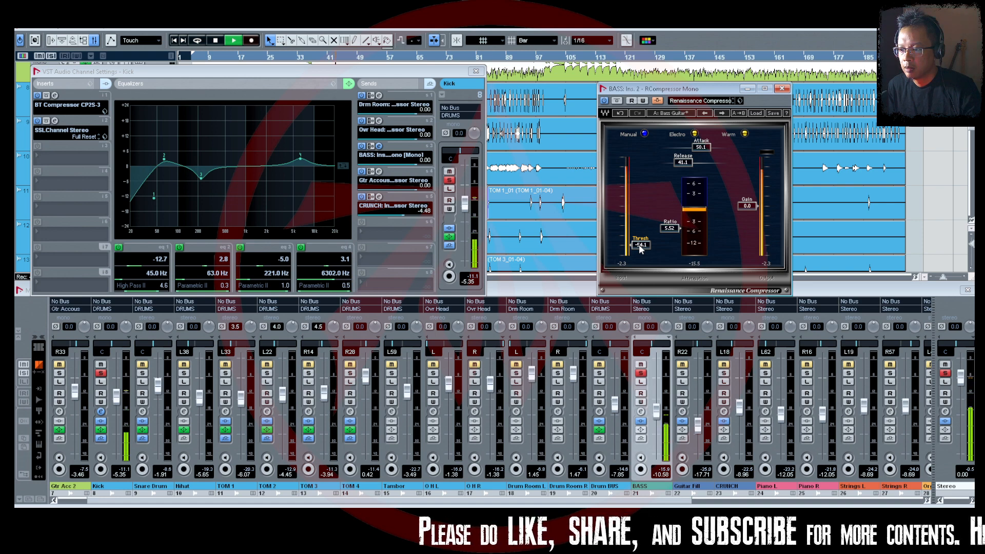
left_click_drag(639, 244, 639, 160)
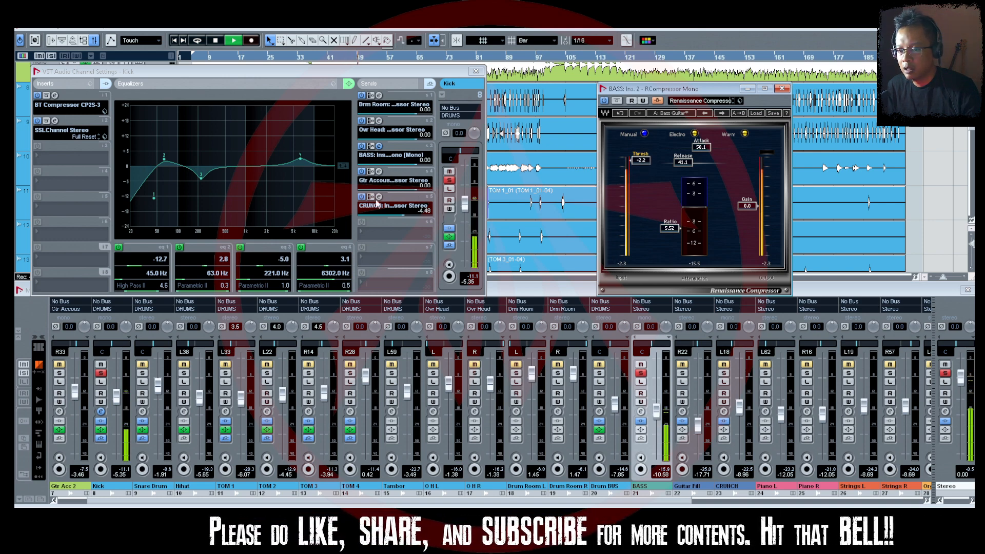
left_click_drag(640, 162, 640, 214)
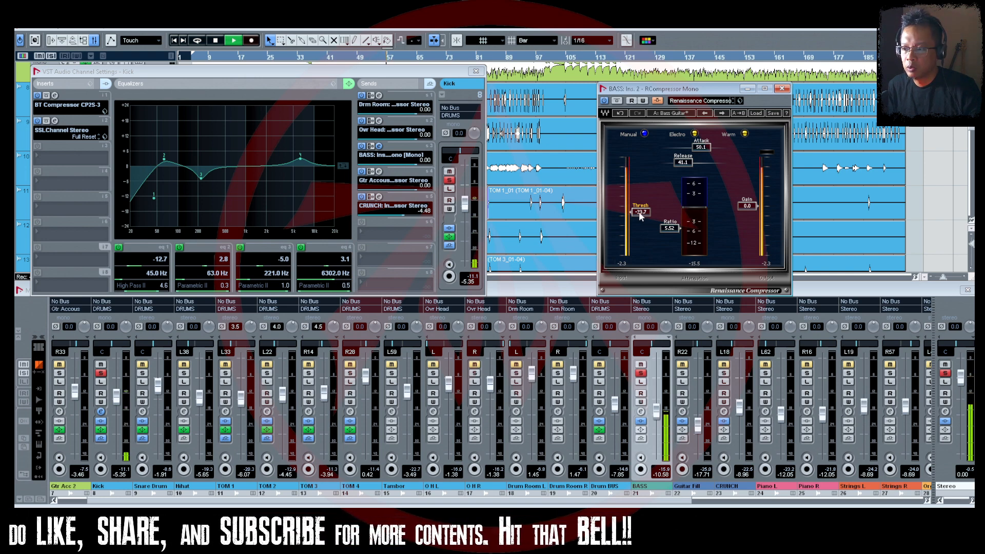
left_click_drag(639, 211, 639, 241)
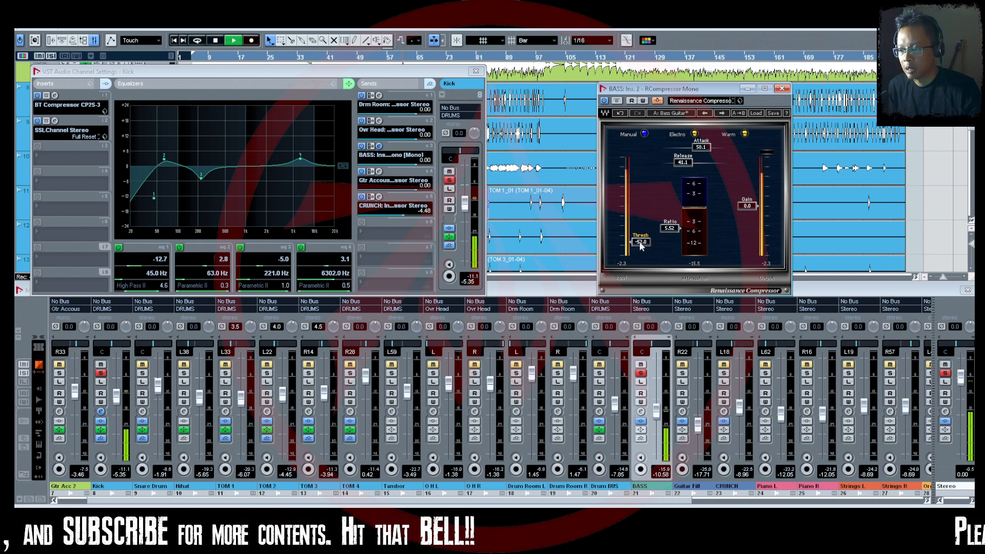
key("space")
left_click_drag(639, 241, 639, 213)
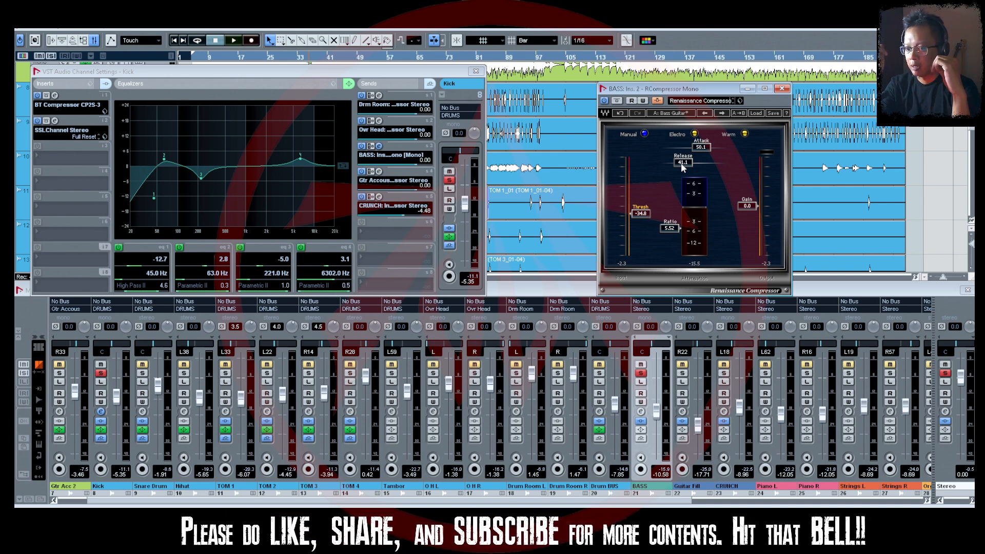
Bring the project window to the front and move the playhead to the start of the TOM 2 clip.
left_click(676, 37)
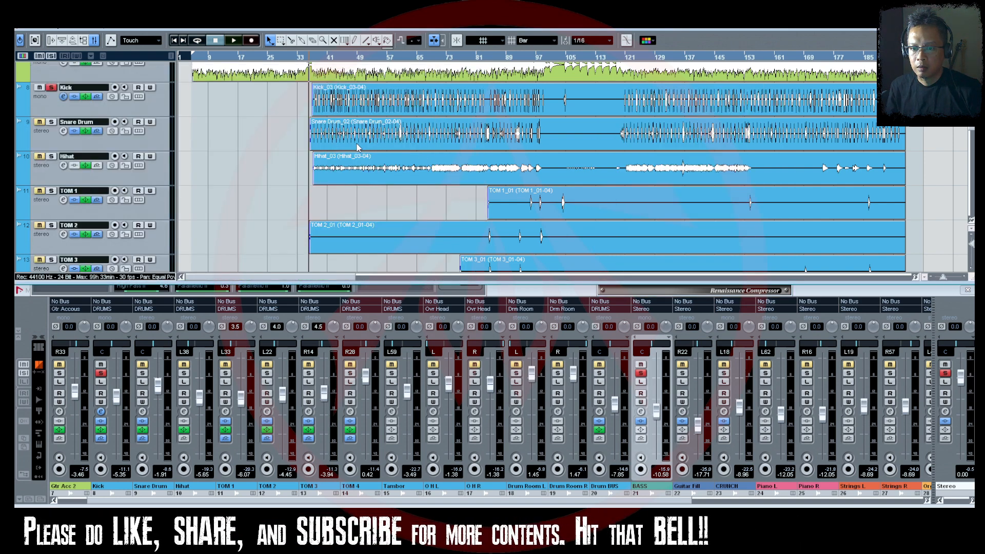
left_click_drag(943, 277, 952, 278)
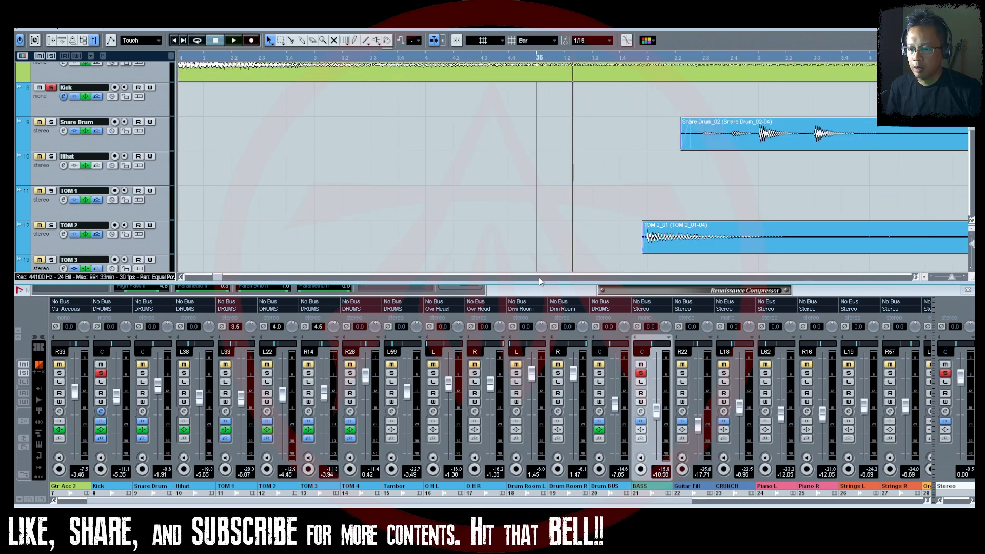
scroll(651, 226, "down", 2)
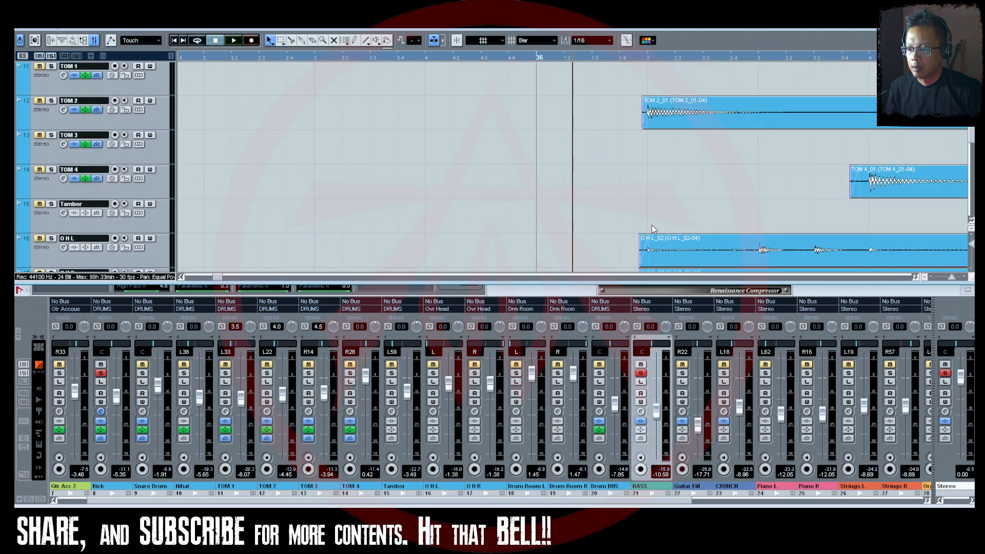
left_click(646, 186)
left_click_drag(634, 59, 646, 63)
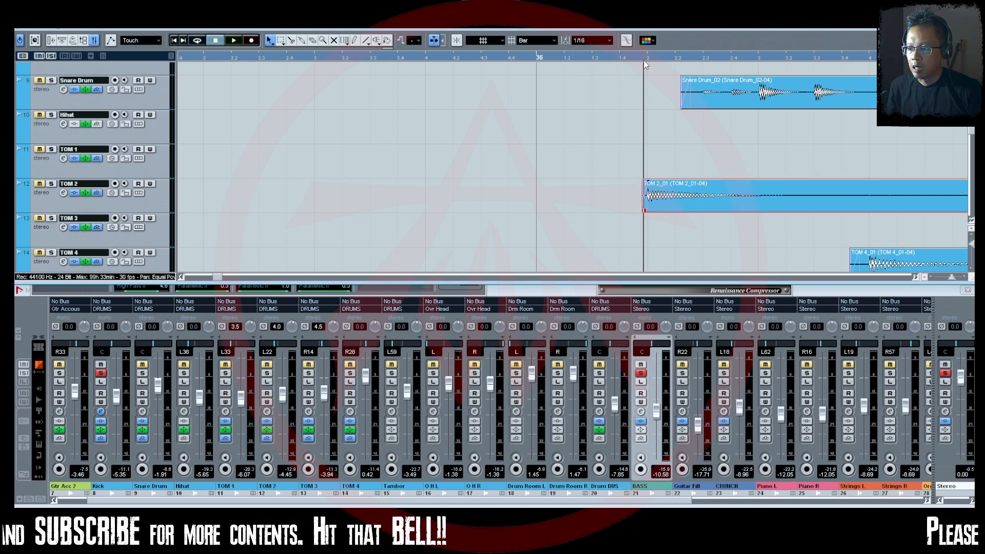
Find the BASS track in the project, place the playhead at bar 37, and play briefly from there.
scroll(729, 170, "down", 5)
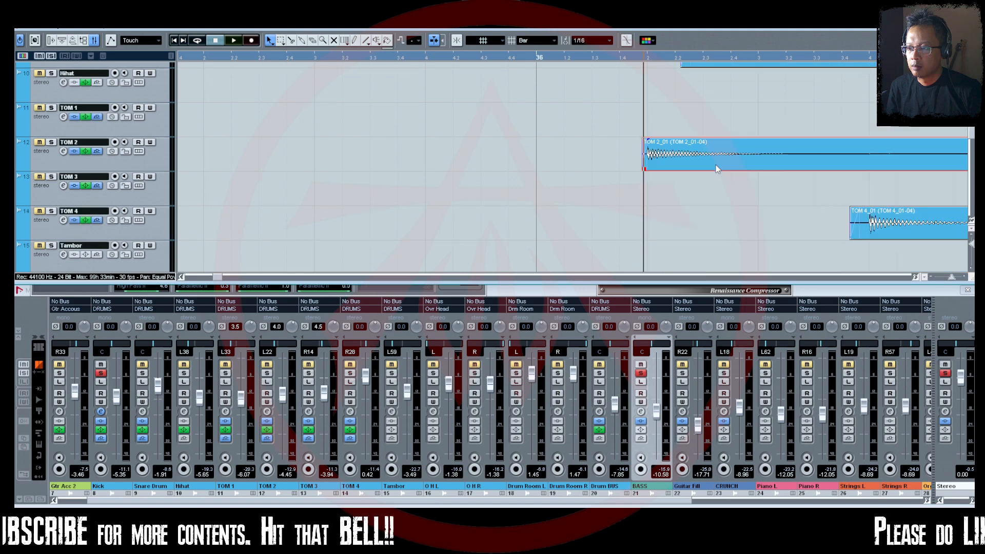
scroll(717, 169, "down", 12)
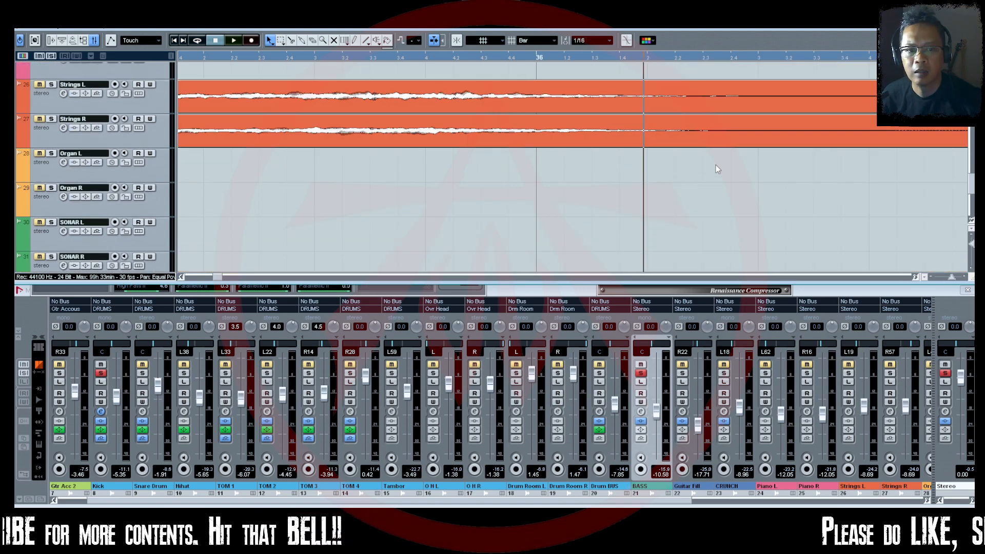
scroll(716, 165, "down", 3)
scroll(715, 164, "up", 12)
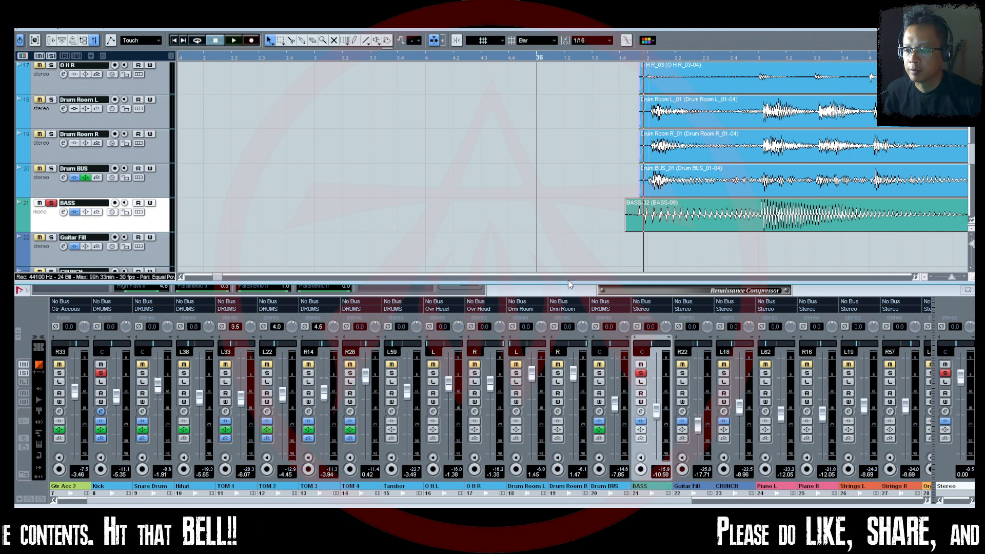
left_click_drag(952, 279, 952, 279)
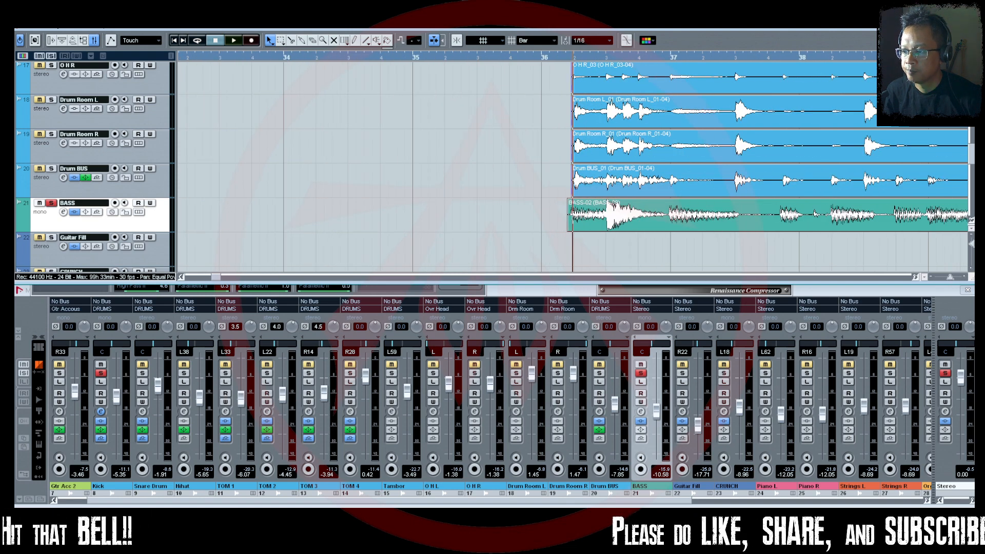
left_click(670, 59)
key("space")
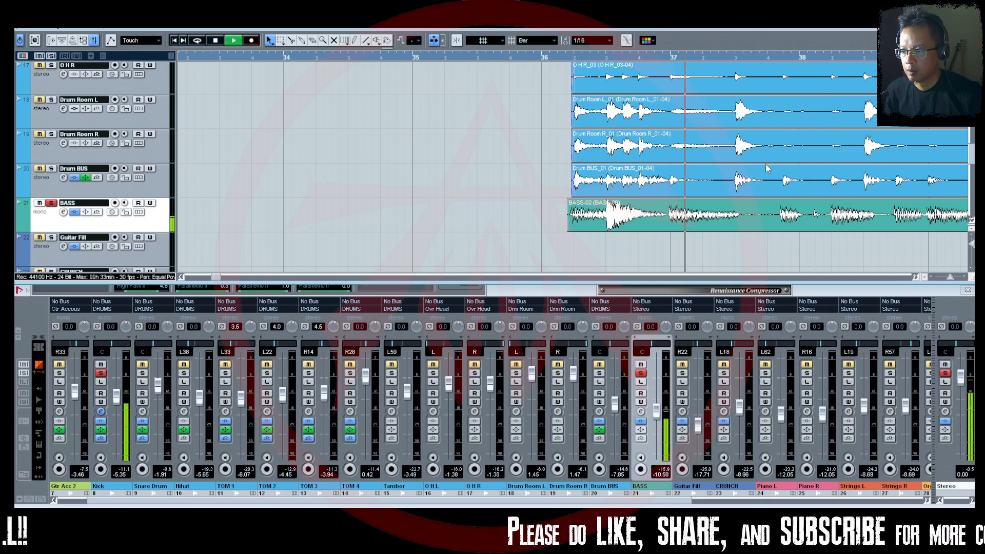
key("space")
left_click(101, 413)
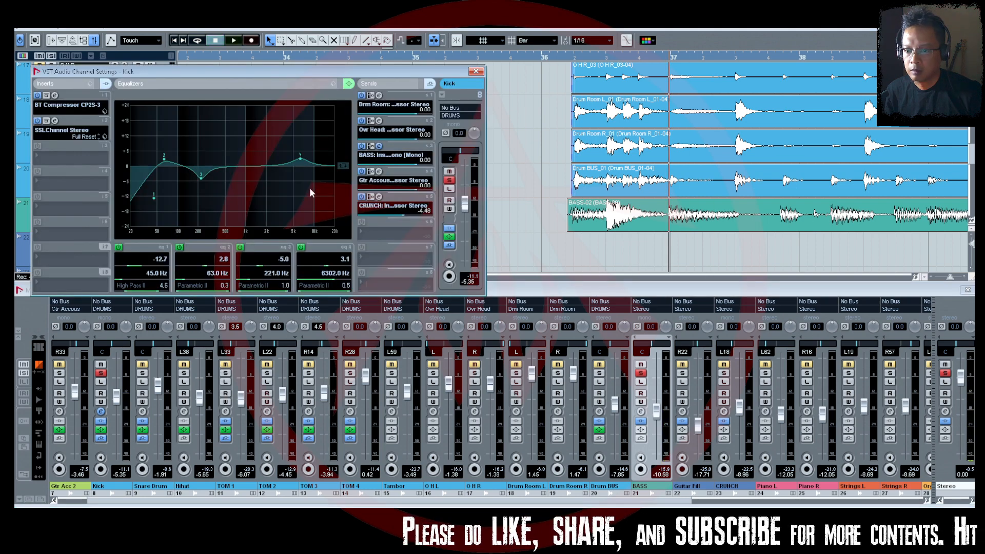
left_click(379, 146)
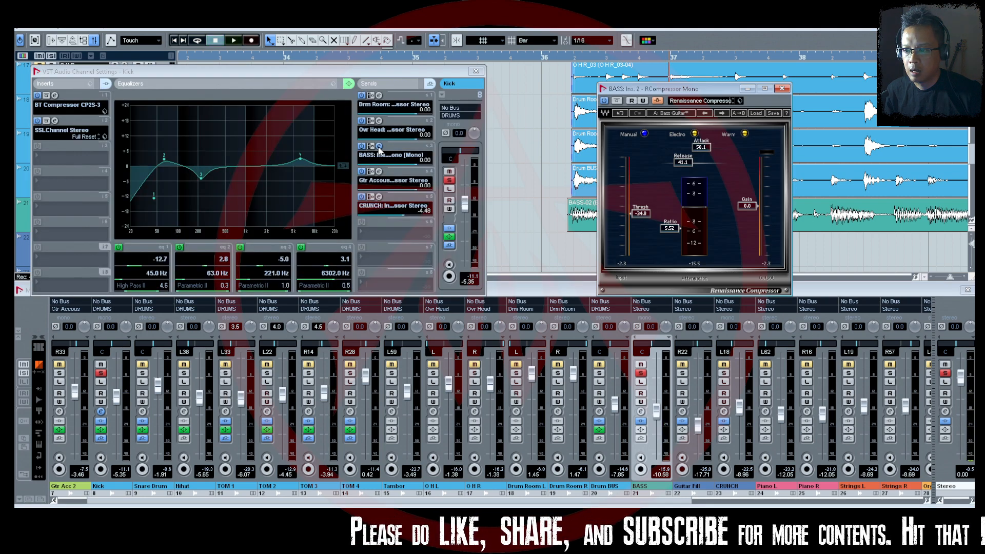
left_click_drag(687, 93, 447, 117)
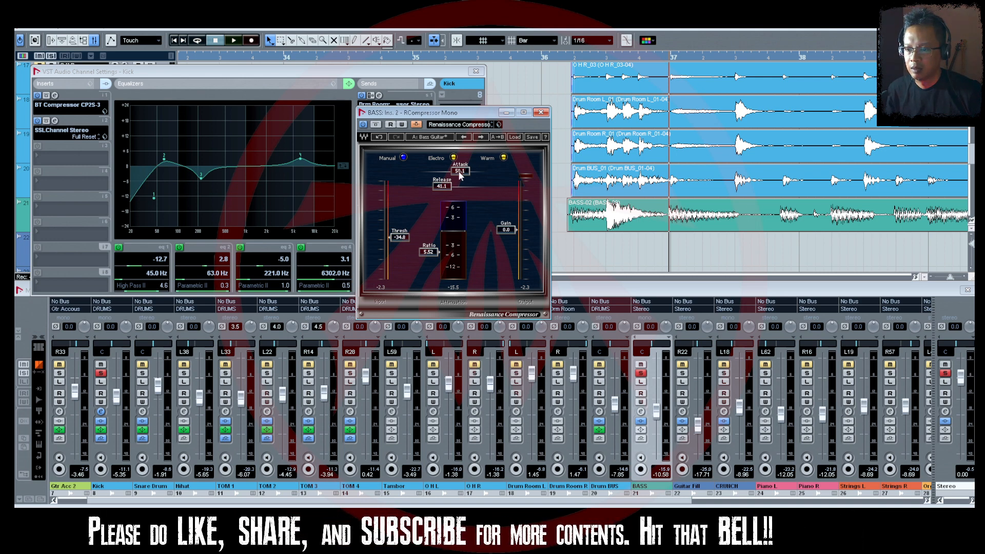
mouse_move(461, 173)
left_mouse_down()
mouse_move(477, 174)
mouse_move(431, 171)
left_mouse_up()
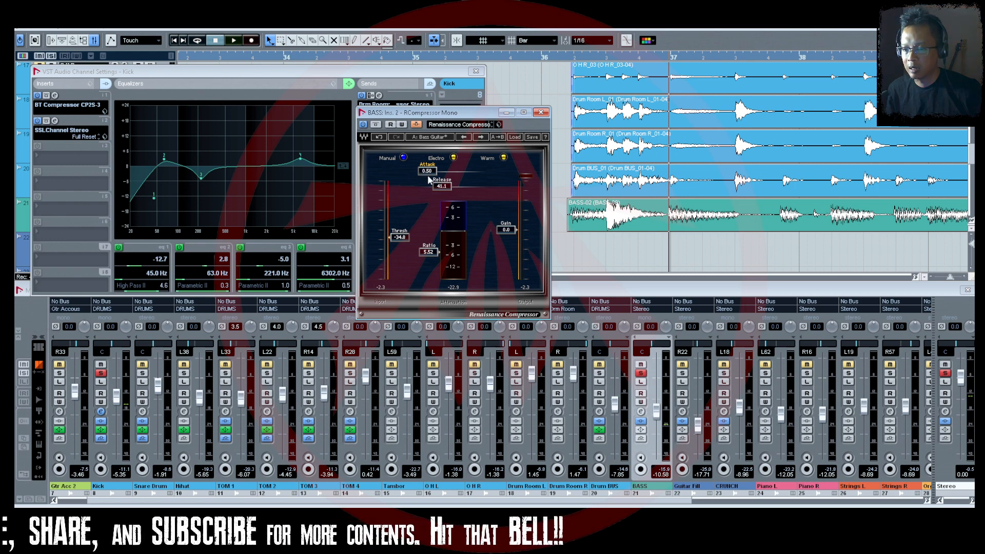
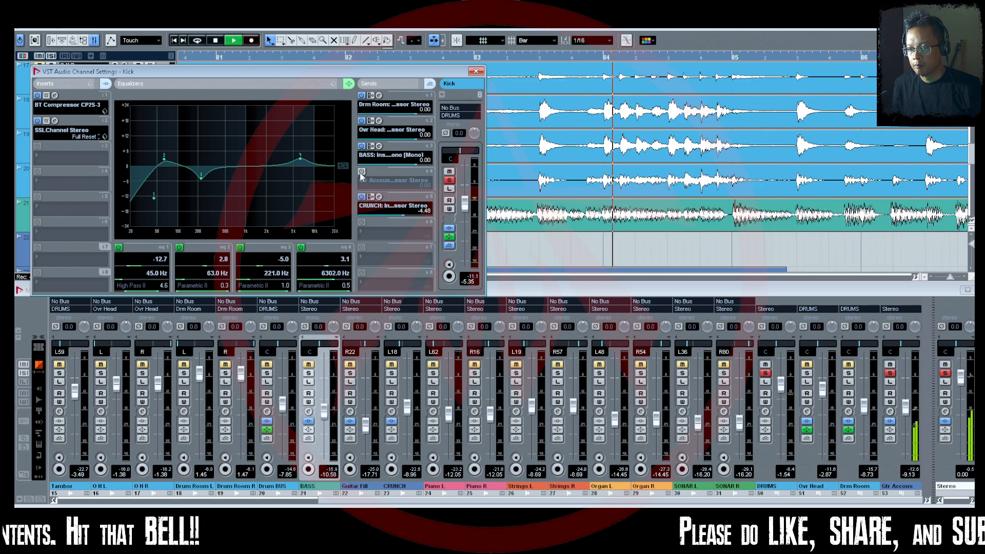
Reactivate the Kick's send to the Gtr Accous compressor, stop playback, and unsolo the Gtr Accous channel.
left_click(361, 172)
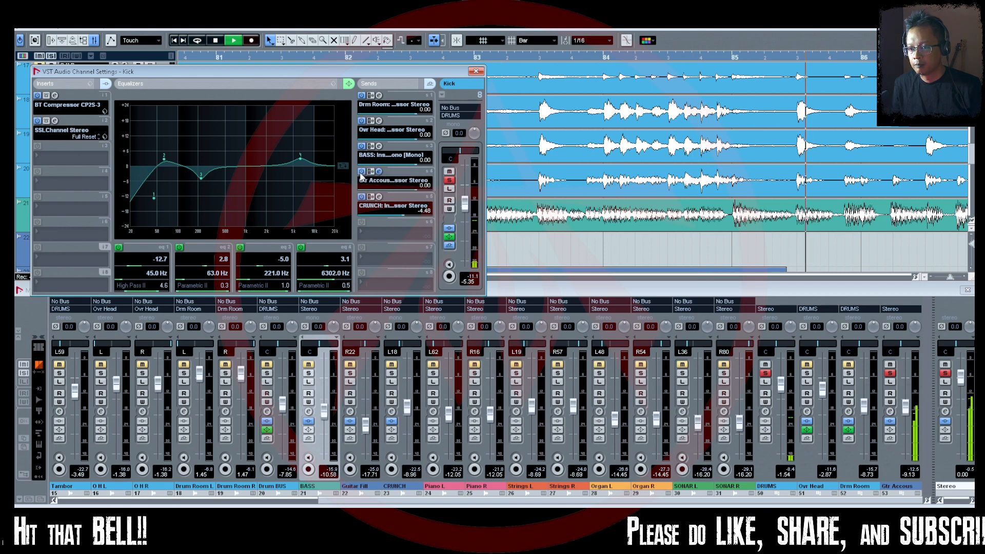
key("space")
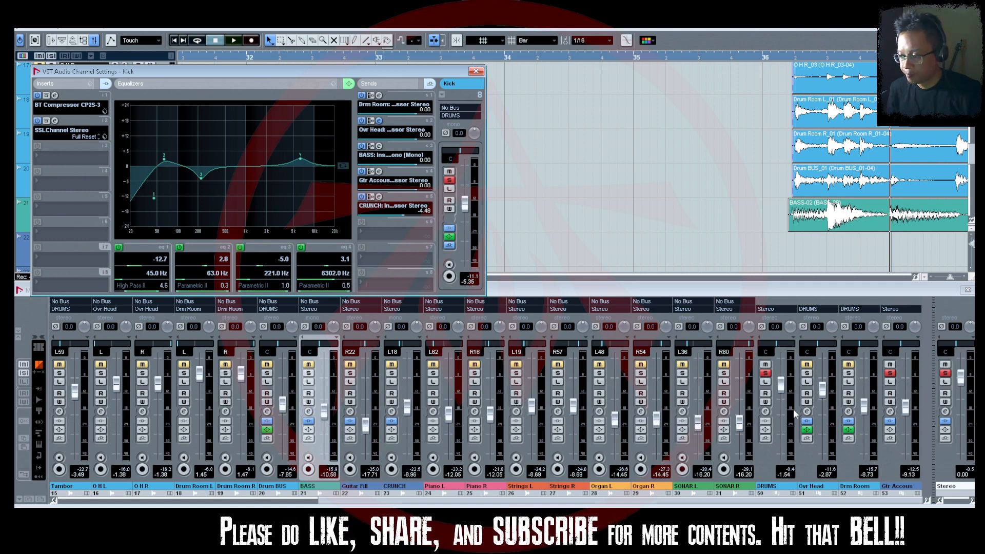
left_click(891, 377)
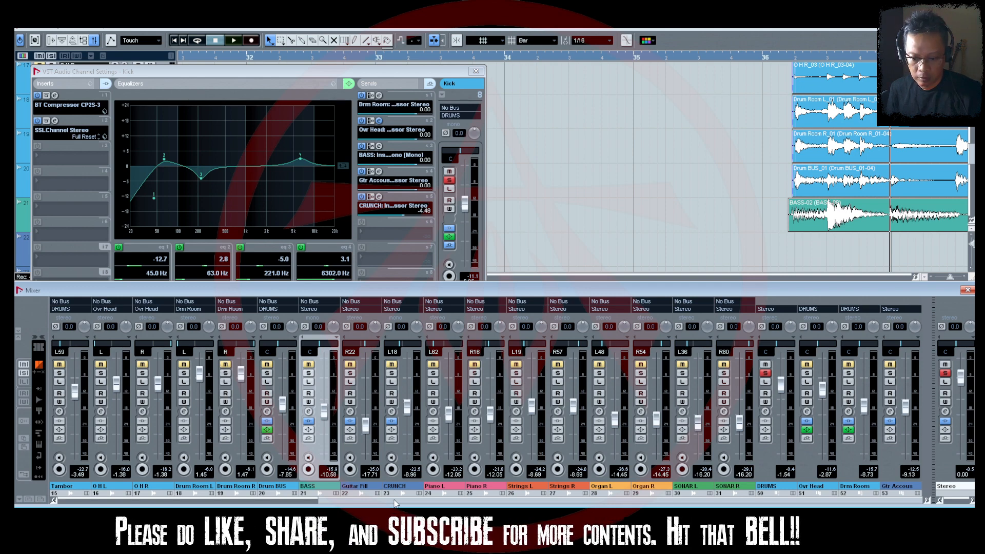
Solo the Ovr Head group channel in the mixer and play a short passage with it.
left_click(295, 500)
left_click_drag(294, 500, 561, 501)
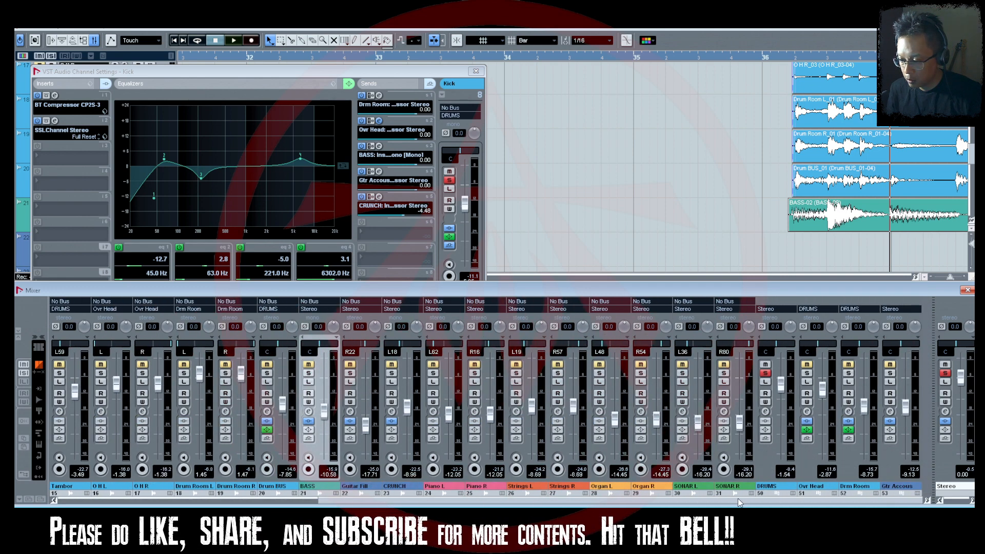
left_click(808, 373)
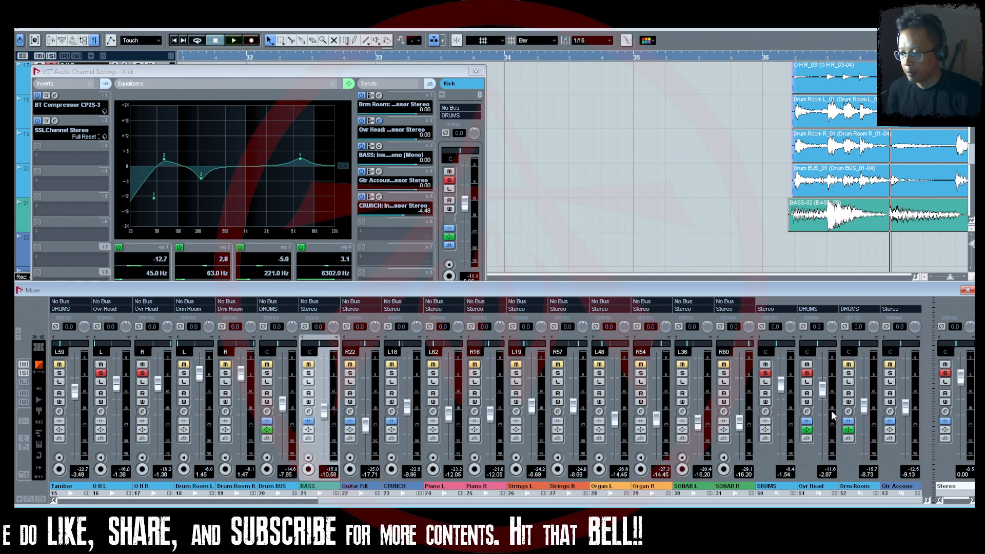
key("space")
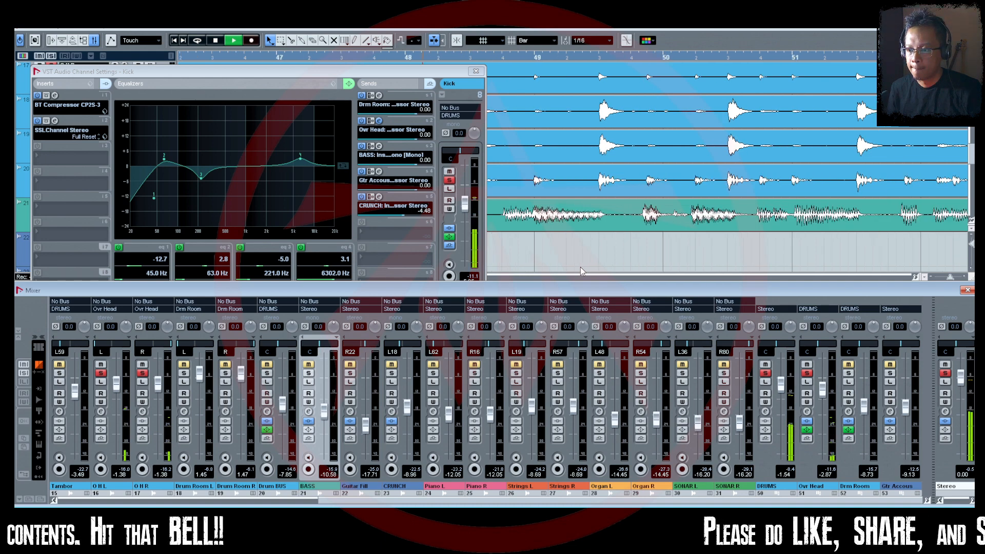
key("space")
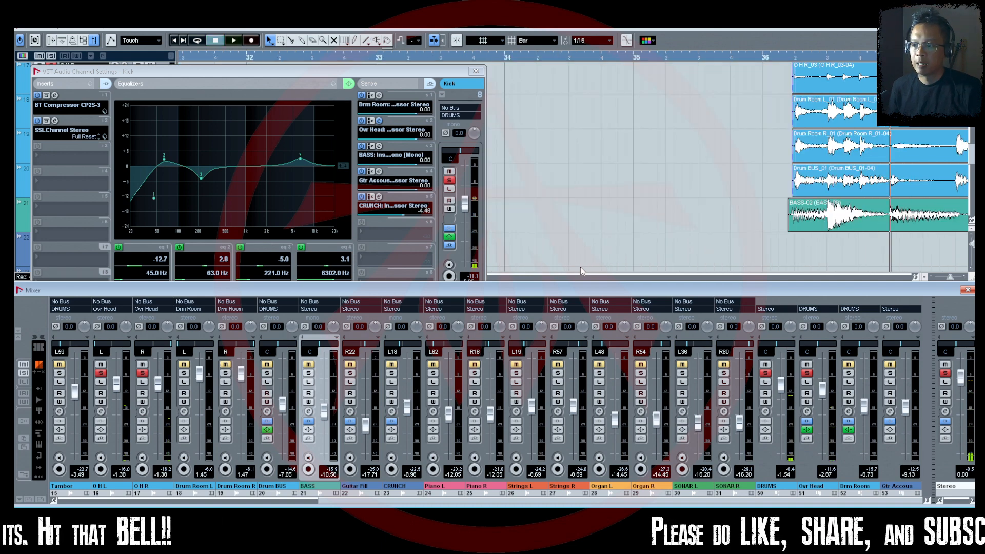
Audition the soloed drums and overheads in the groove around bar 39 with the Kick's Ovr Head send active.
key("space")
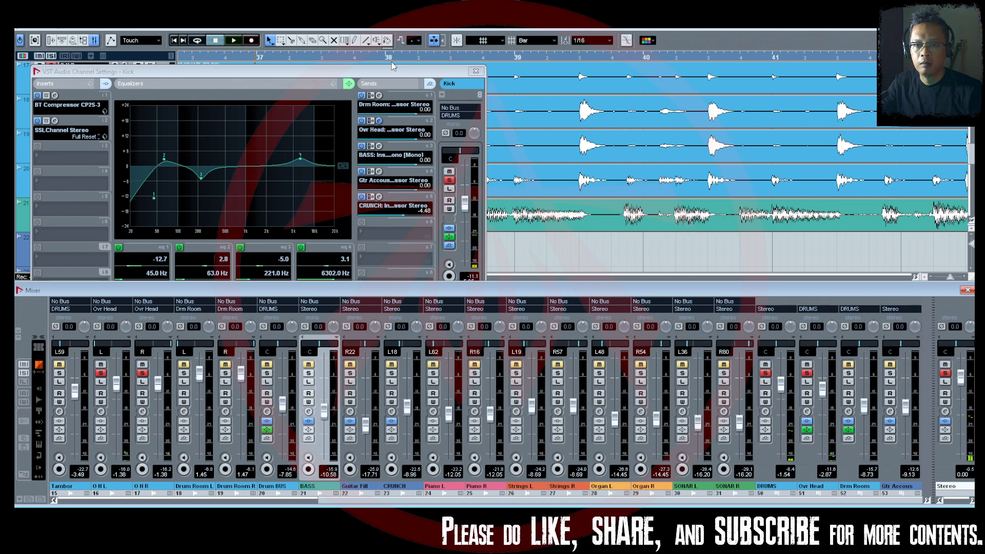
key("space")
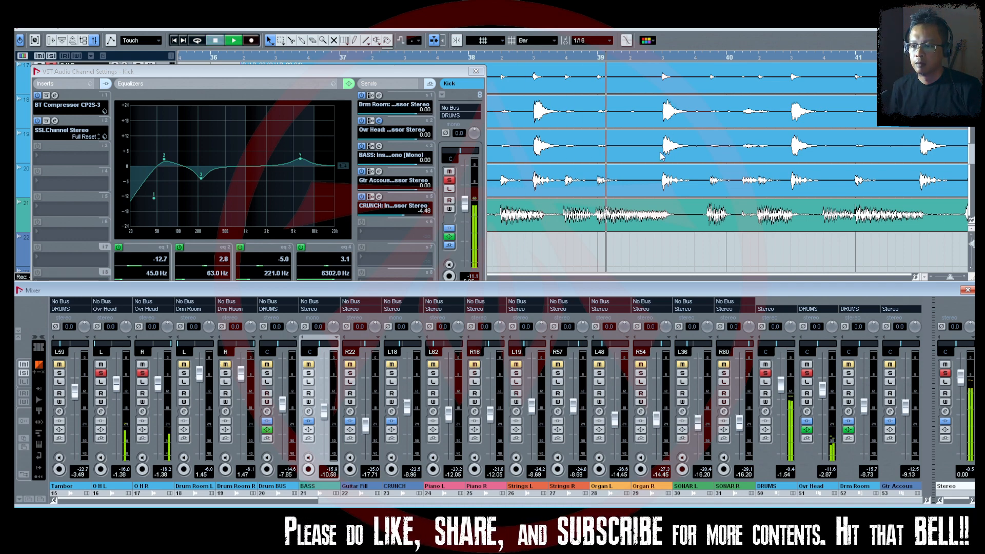
key("space")
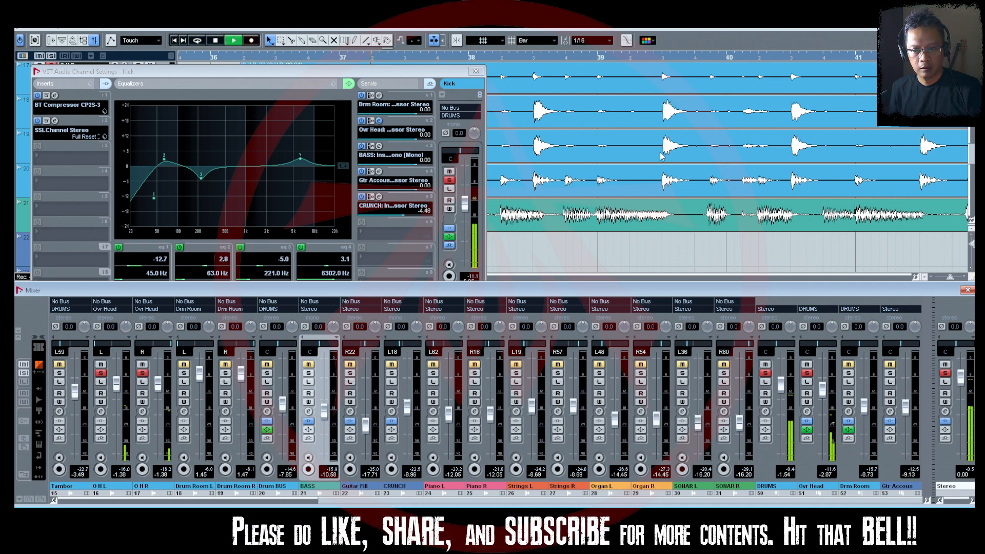
key("space")
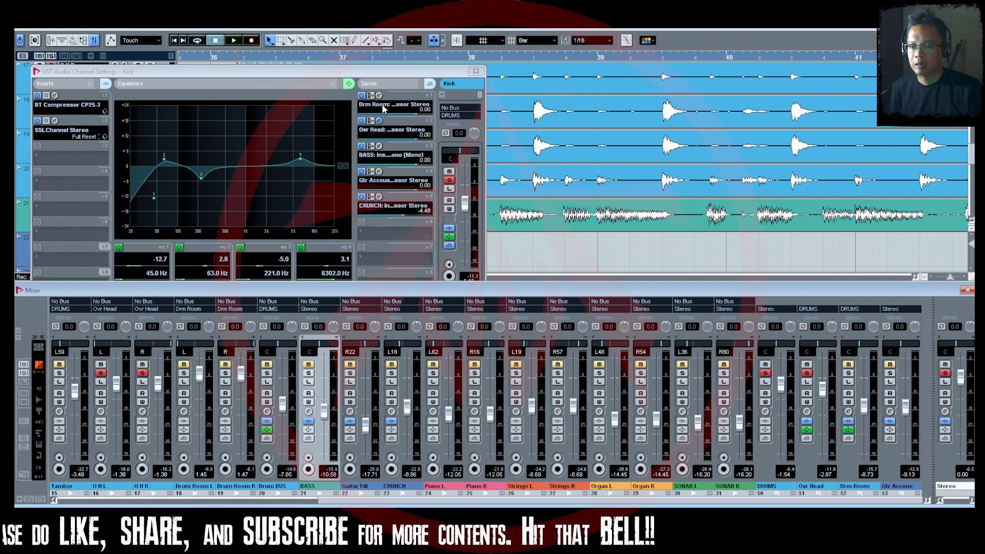
Compare the overheads by playing with the Kick's Ovr Head send deactivated, and again with it reactivated.
left_click(361, 121)
key("space")
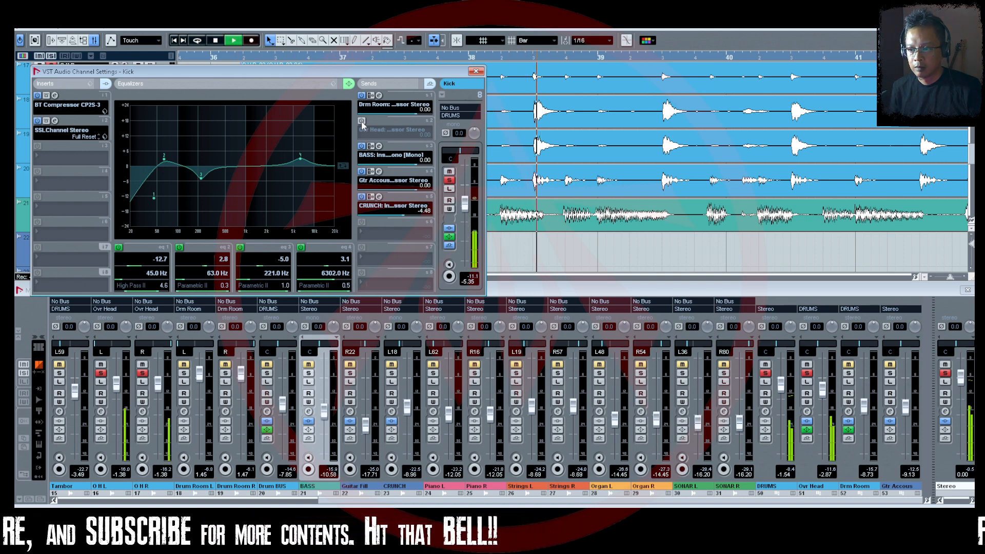
key("space")
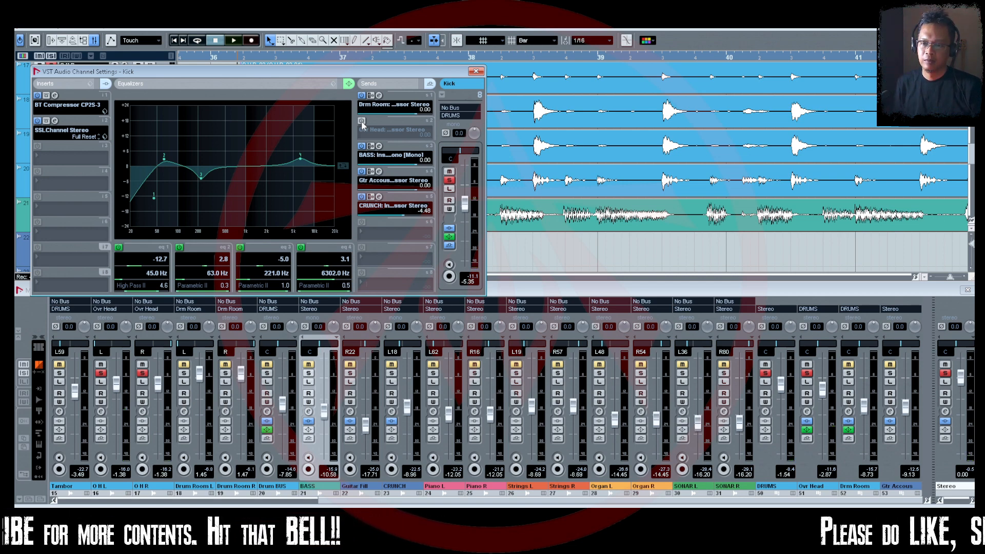
left_click(361, 121)
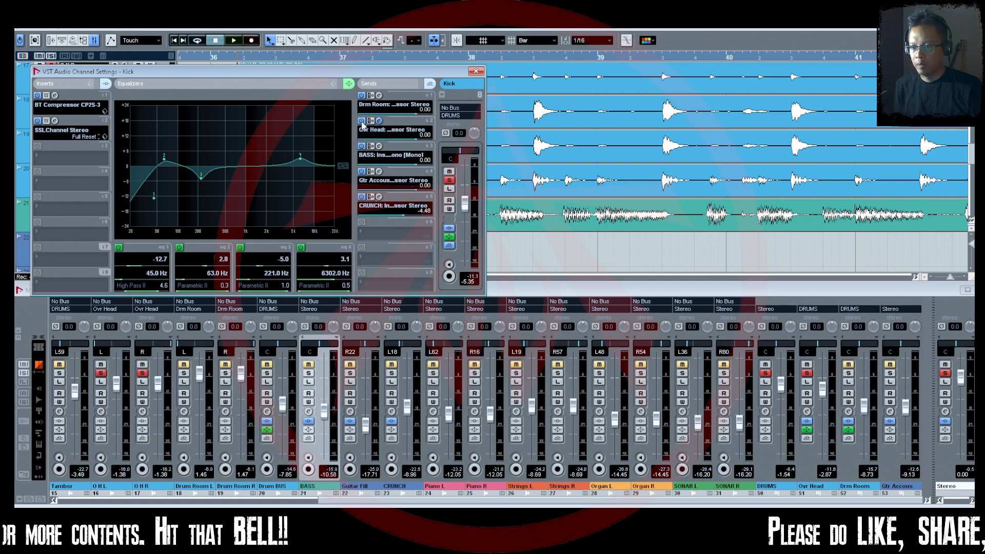
key("space")
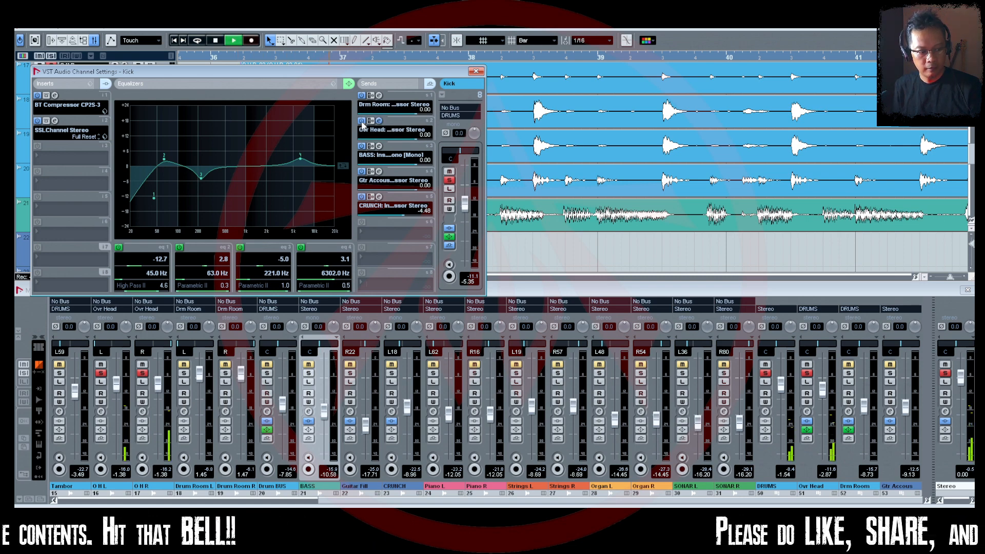
key("space")
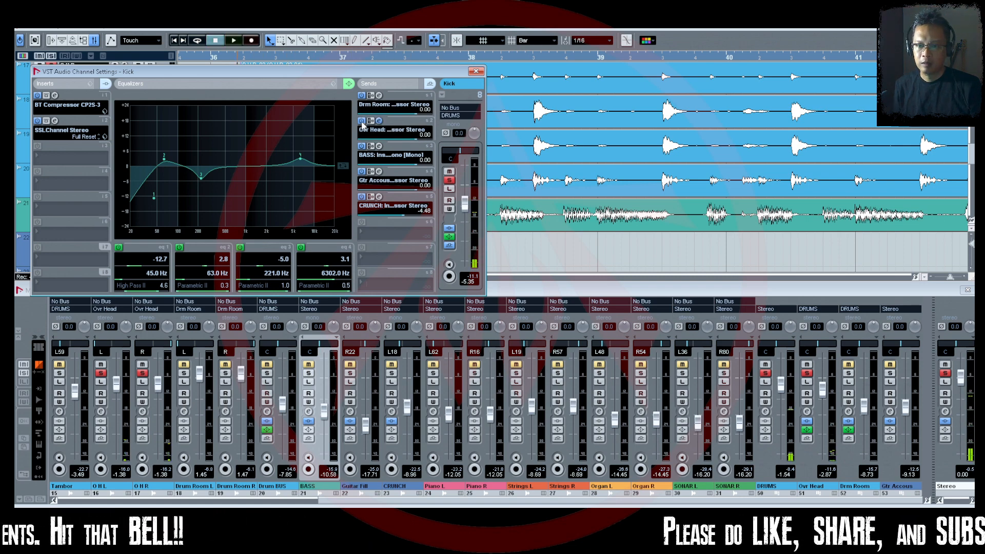
Deactivate the Kick's Ovr Head send, play the passage without the side-chain trigger, then stop and reactivate the send.
left_click(361, 121)
key("space")
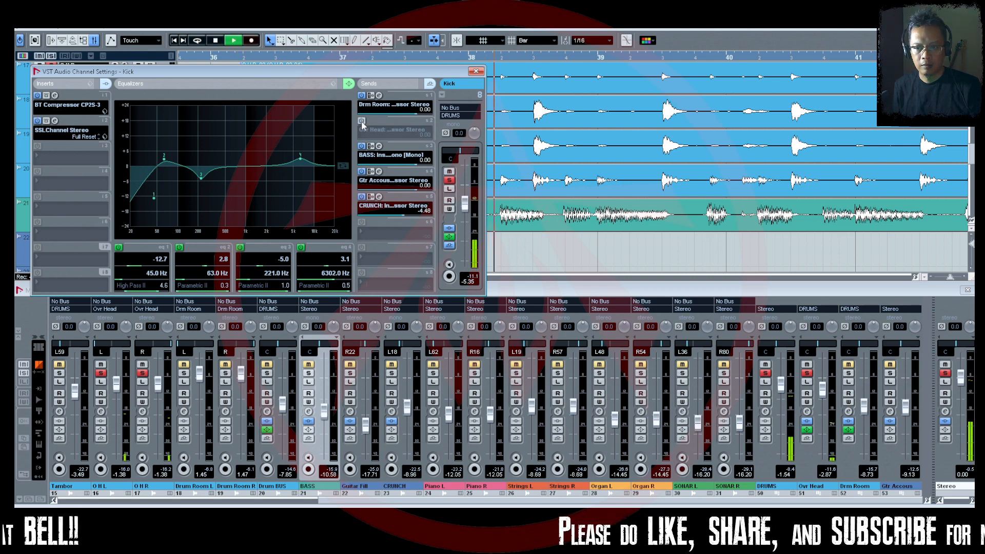
key("space")
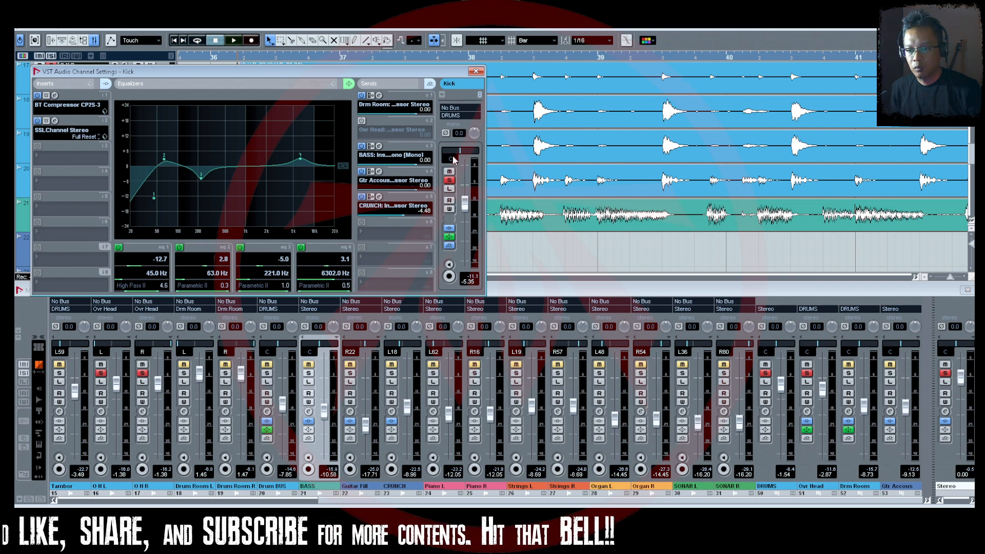
left_click(362, 121)
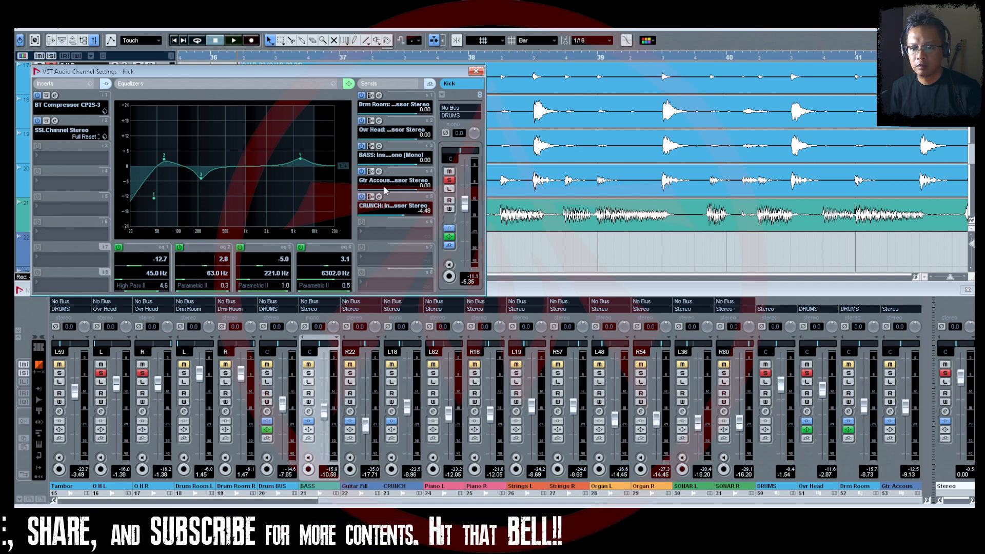